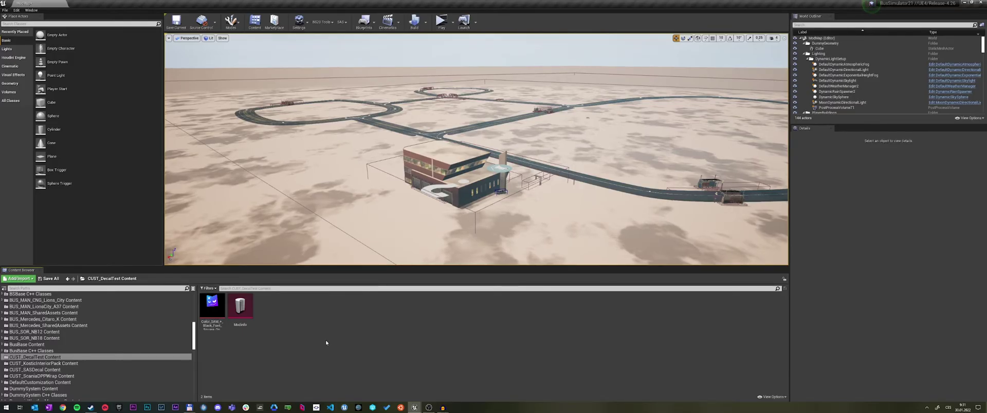
Create a new Content Only plugin named CUST_InteriorTutorial from the Plugins manager
{"action": "left_click", "coordinate": [17, 10]}
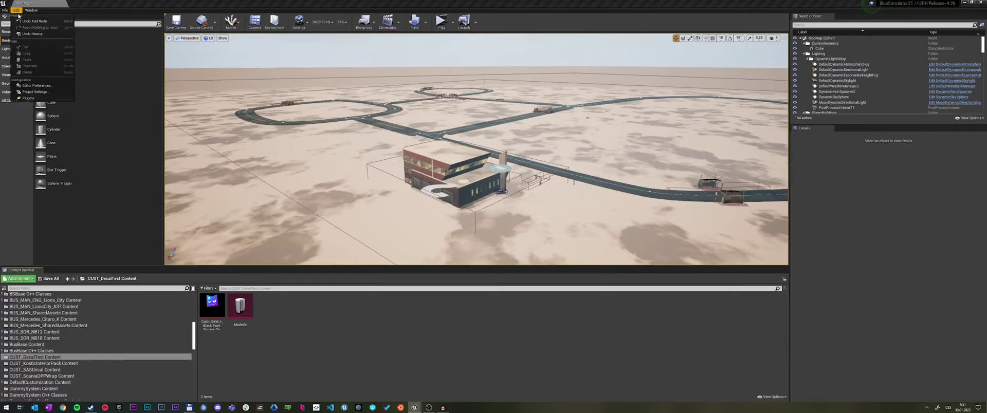
{"action": "left_click", "coordinate": [27, 98]}
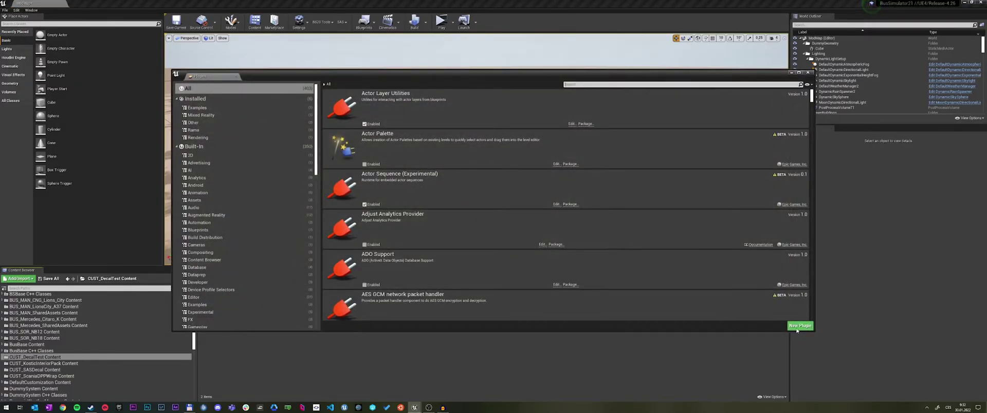
{"action": "left_click", "coordinate": [797, 329]}
{"action": "left_click", "coordinate": [550, 242]}
{"action": "type", "text": "CU"}
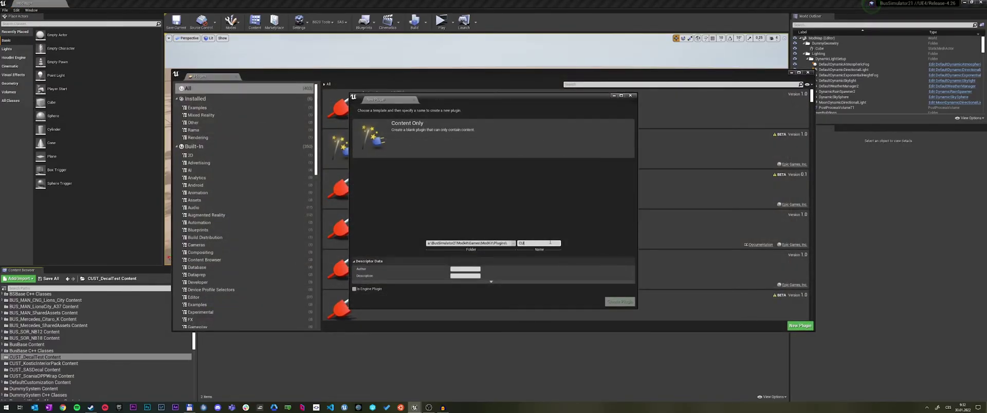
{"action": "type", "text": "ST_InteriorTutorial"}
{"action": "left_click", "coordinate": [494, 134]}
{"action": "left_click", "coordinate": [611, 300]}
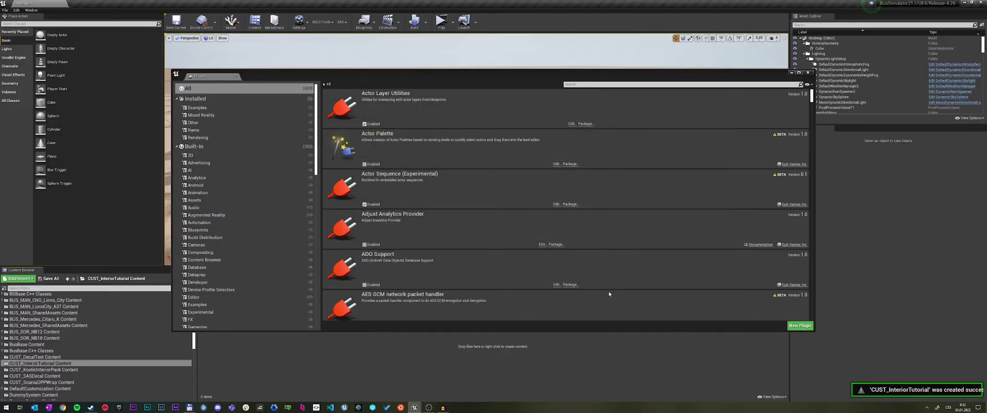
Add a Data Asset of class ModInfo named ModInfo to the plugin's content folder and open it
{"action": "left_click", "coordinate": [810, 73]}
{"action": "right_click", "coordinate": [339, 311]}
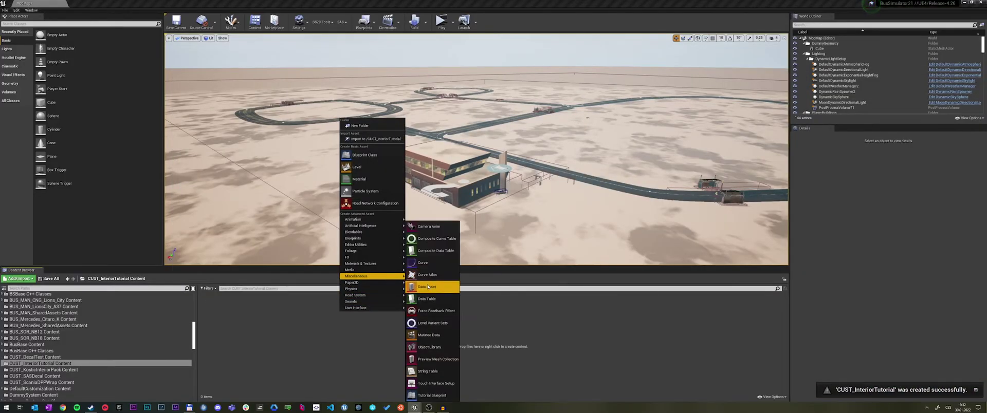
{"action": "left_click", "coordinate": [429, 283]}
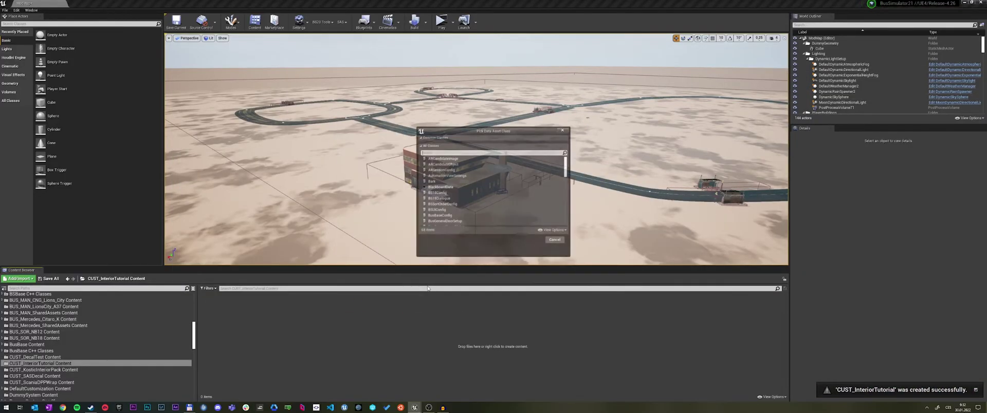
{"action": "type", "text": "Mod"}
{"action": "double_click", "coordinate": [455, 159]}
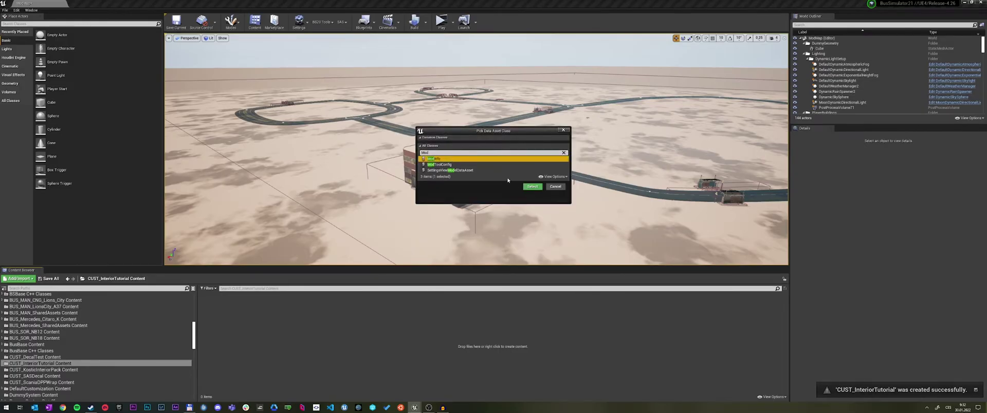
{"action": "type", "text": "ModInfo"}
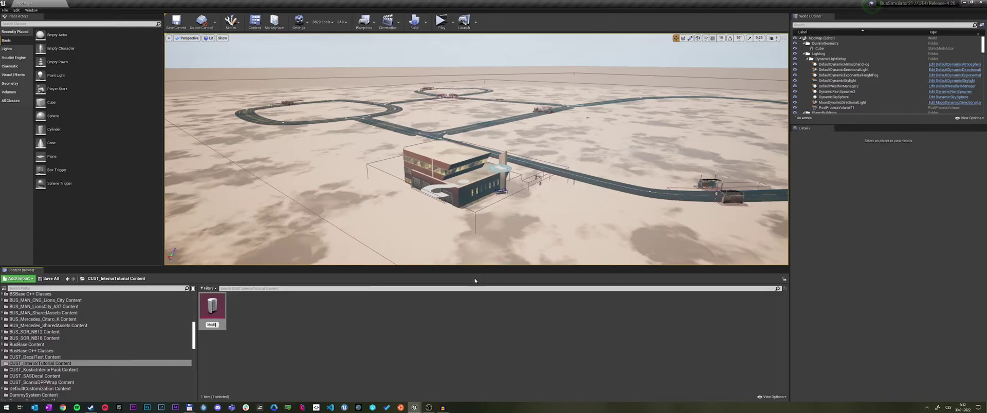
{"action": "key", "text": "Return"}
{"action": "double_click", "coordinate": [212, 308]}
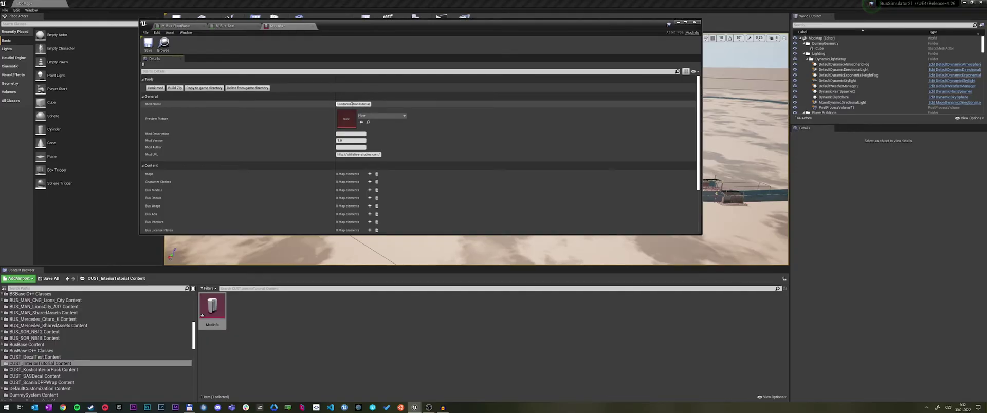
Set the Mod Name to CustomizationTutorialInterior, save ModInfo, and scroll down to the Content section
{"action": "type", "text": "Interior"}
{"action": "key", "text": "Return"}
{"action": "left_click", "coordinate": [146, 45]}
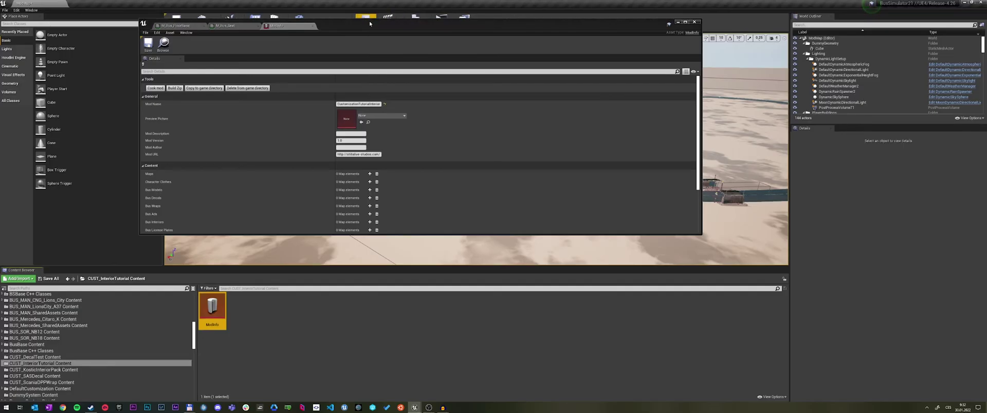
{"action": "left_click_drag", "start_coordinate": [365, 26], "coordinate": [468, 46]}
{"action": "scroll", "coordinate": [348, 205], "scroll_direction": "down", "scroll_amount": 2}
{"action": "scroll", "coordinate": [348, 206], "scroll_direction": "down", "scroll_amount": 1}
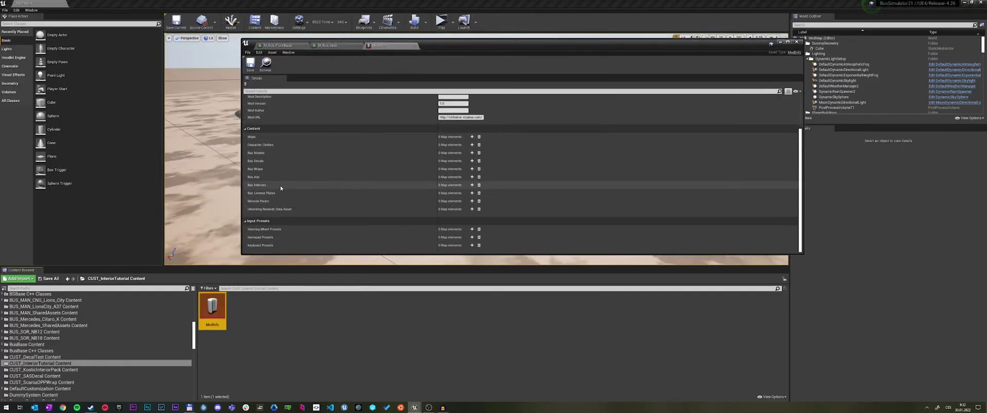
Add a Bus Interiors element and confirm its key name as the display text
{"action": "left_click", "coordinate": [472, 186]}
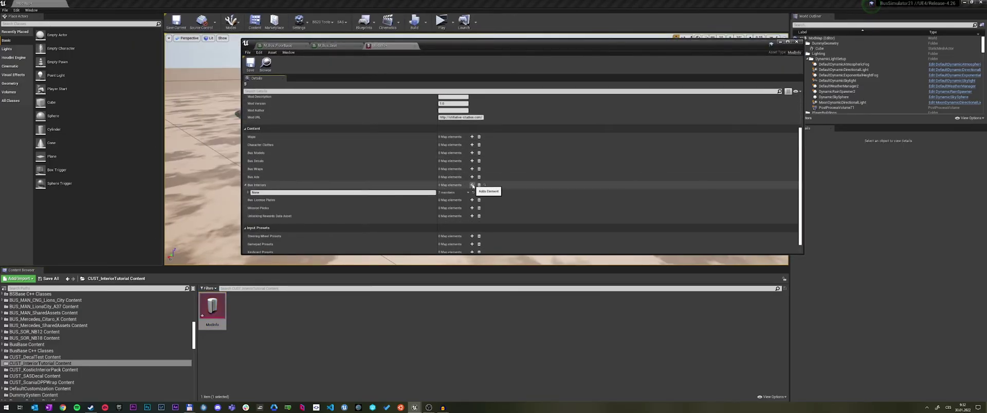
{"action": "left_click", "coordinate": [249, 193]}
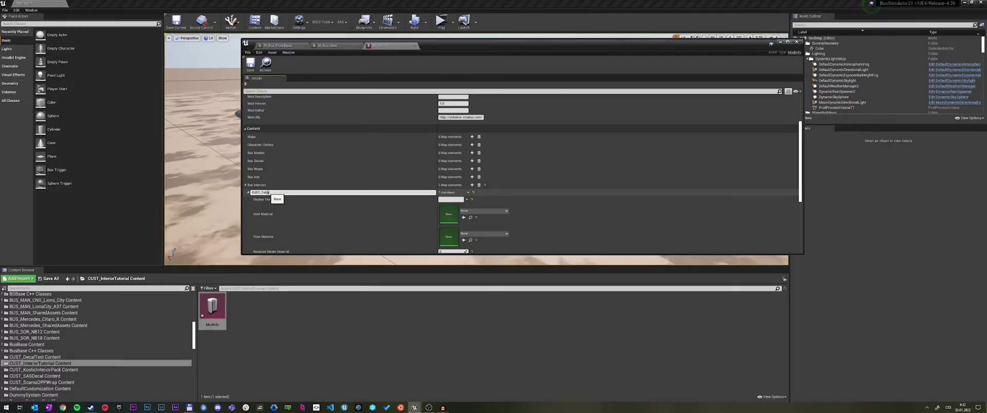
{"action": "key", "text": "Return"}
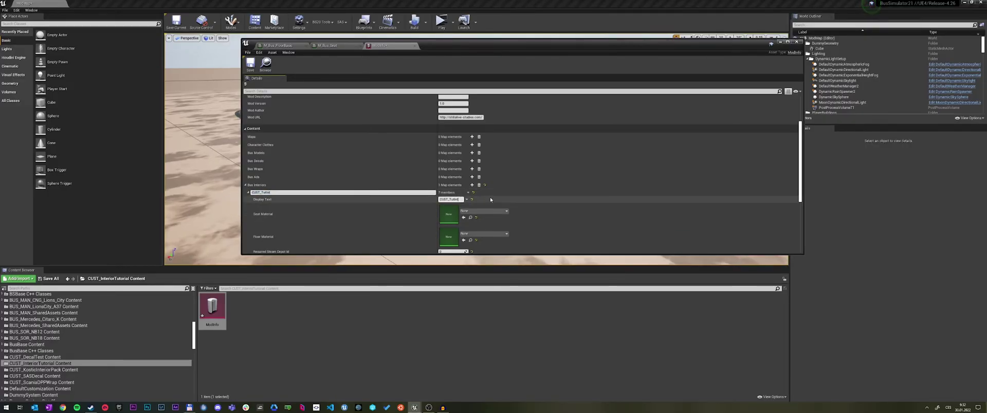
{"action": "scroll", "coordinate": [377, 207], "scroll_direction": "down", "scroll_amount": 1}
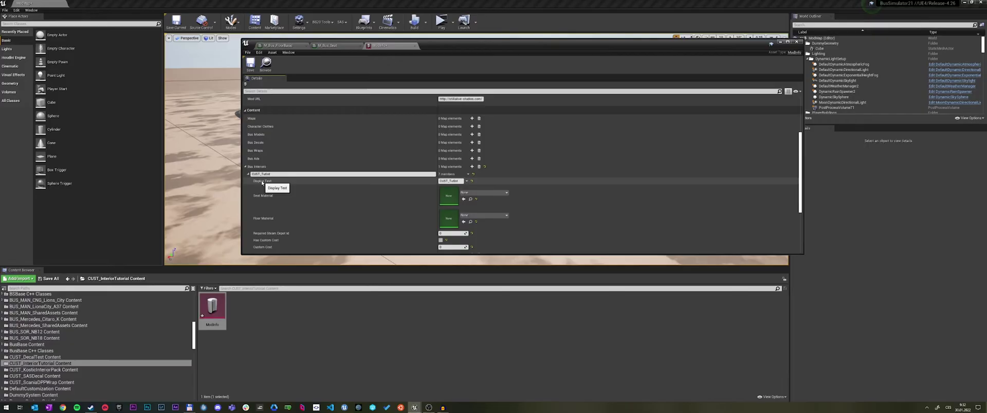
{"action": "scroll", "coordinate": [262, 182], "scroll_direction": "down", "scroll_amount": 2}
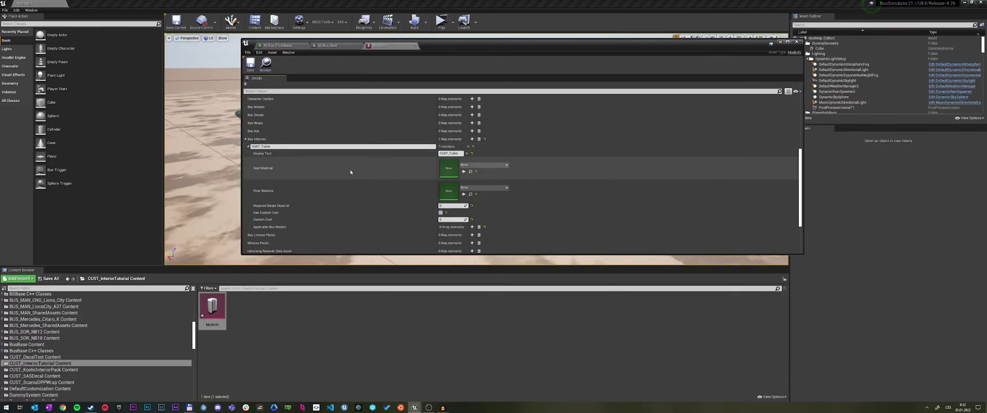
Toggle the interior entry's Has Custom Cost on and back off
{"action": "mouse_move", "coordinate": [266, 215]}
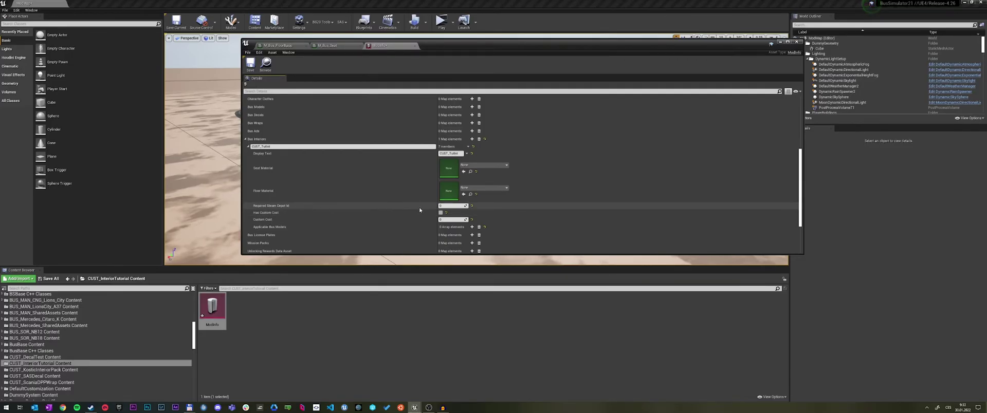
{"action": "left_click", "coordinate": [440, 213]}
{"action": "left_click", "coordinate": [442, 213]}
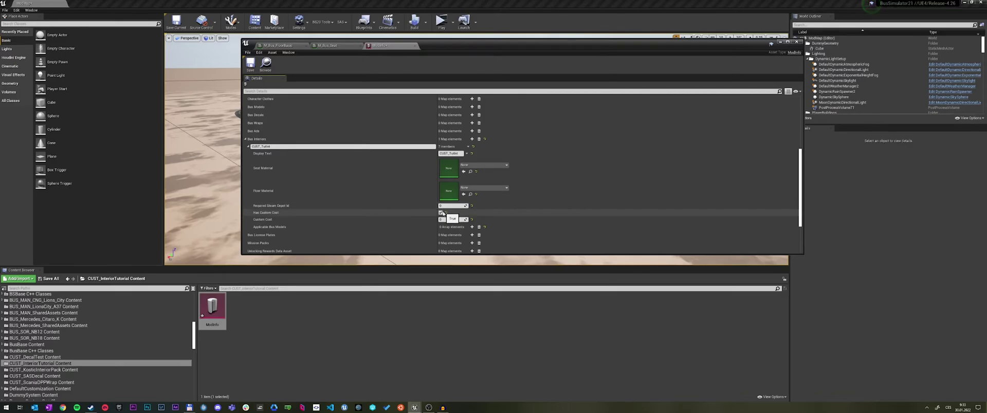
{"action": "scroll", "coordinate": [319, 234], "scroll_direction": "down", "scroll_amount": 1}
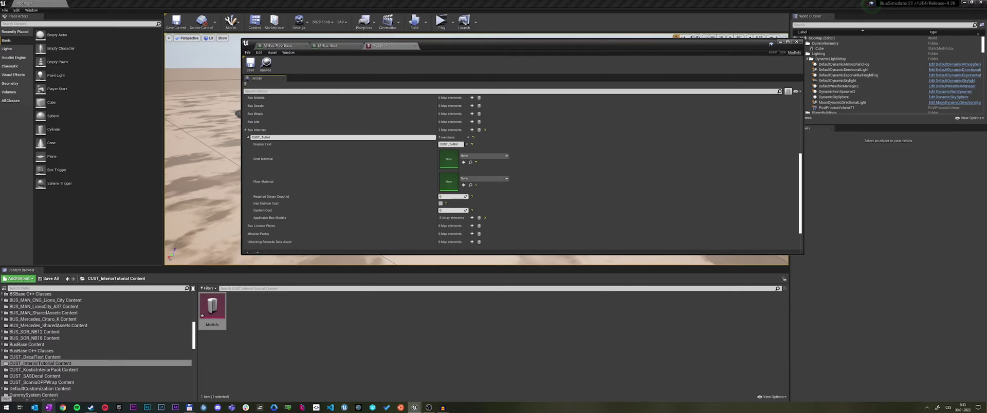
{"action": "left_click", "coordinate": [62, 408]}
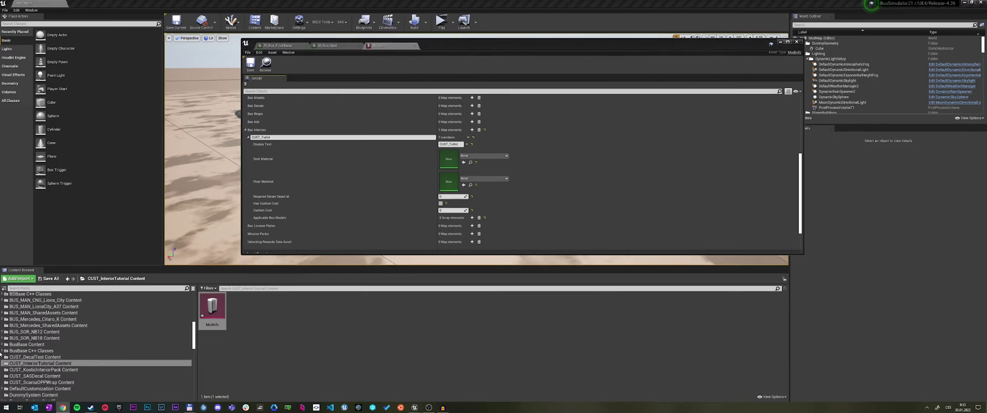
Launch Paint, fill the blank canvas with purple, and minimise Paint
{"action": "key", "text": "super"}
{"action": "type", "text": "paint"}
{"action": "key", "text": "Return"}
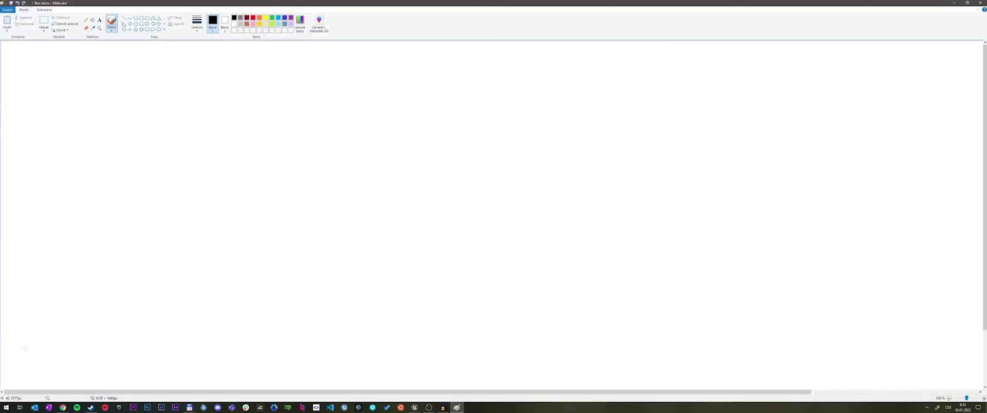
{"action": "left_click", "coordinate": [93, 19]}
{"action": "left_click", "coordinate": [290, 18]}
{"action": "left_click", "coordinate": [291, 61]}
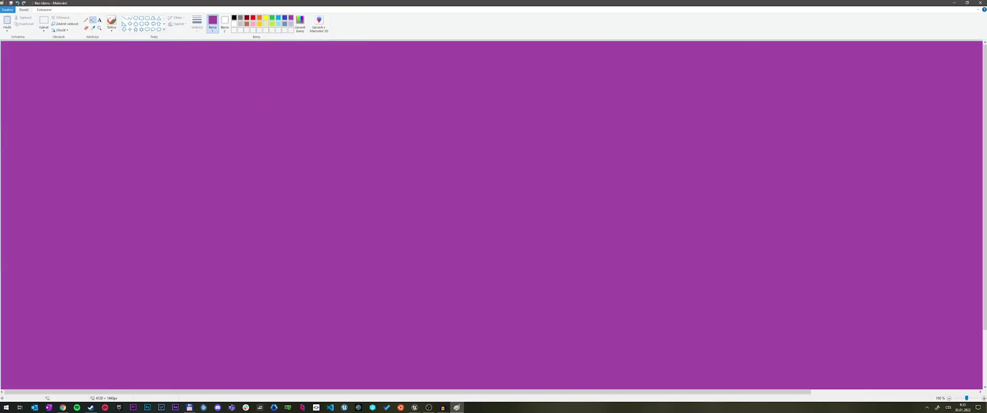
{"action": "key", "text": "super+Down"}
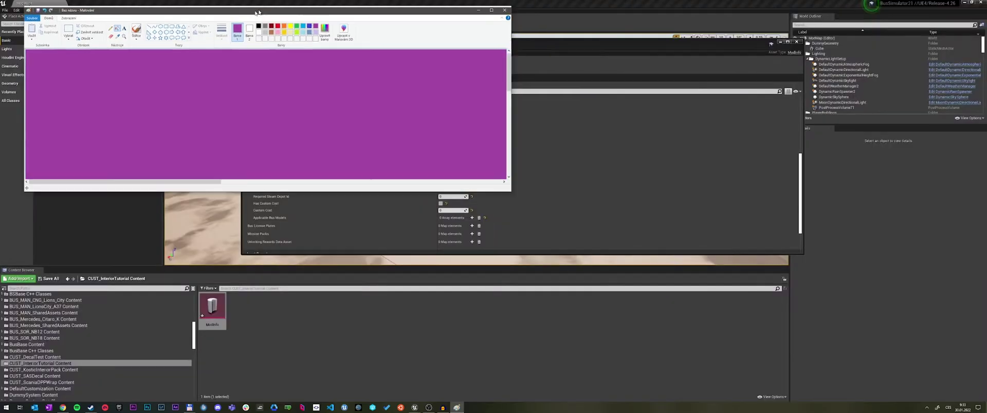
{"action": "key", "text": "super+Down"}
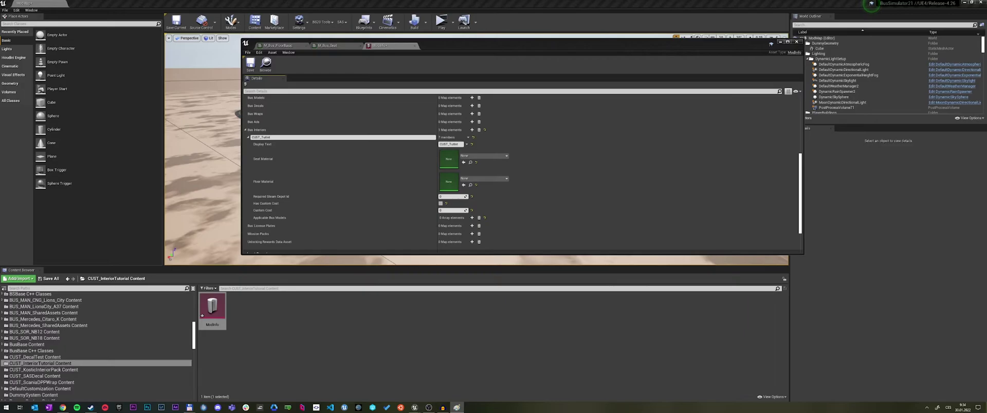
Import Texture1 and Texture2 into CUST_InteriorTutorial Content and open both in the texture editor
{"action": "key", "text": "alt+Tab"}
{"action": "key", "text": "alt+Tab"}
{"action": "left_click_drag", "start_coordinate": [17, 215], "coordinate": [288, 324]}
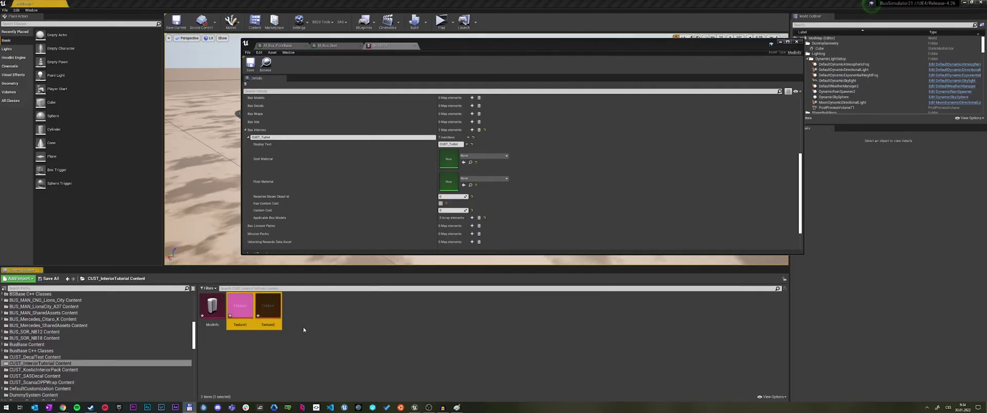
{"action": "right_click", "coordinate": [270, 318]}
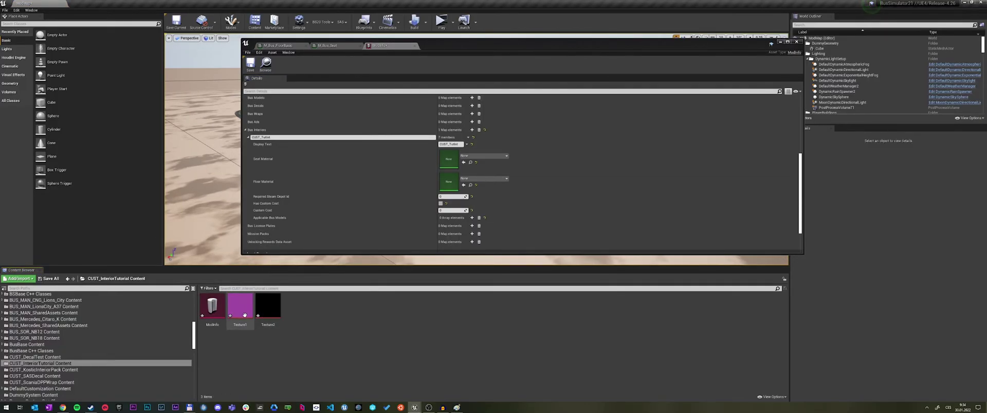
{"action": "double_click", "coordinate": [240, 309]}
{"action": "double_click", "coordinate": [270, 311]}
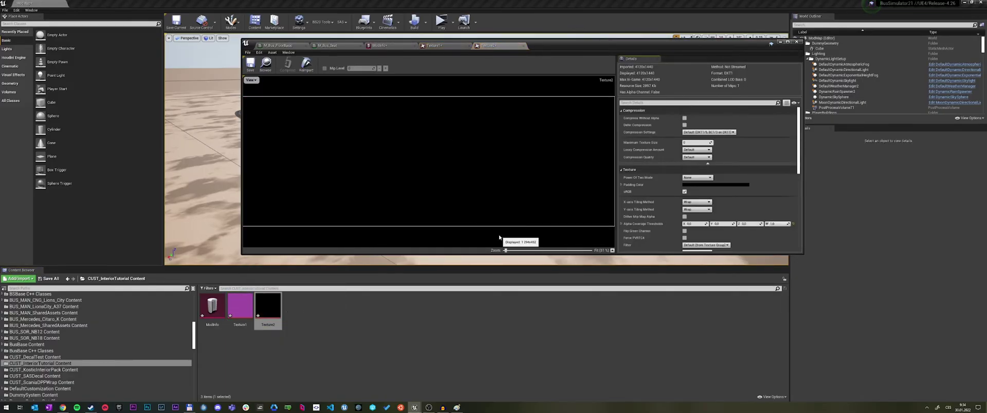
Compare the purple Texture1 and black Texture2 previews, close them, and clear the selection
{"action": "left_click", "coordinate": [436, 45]}
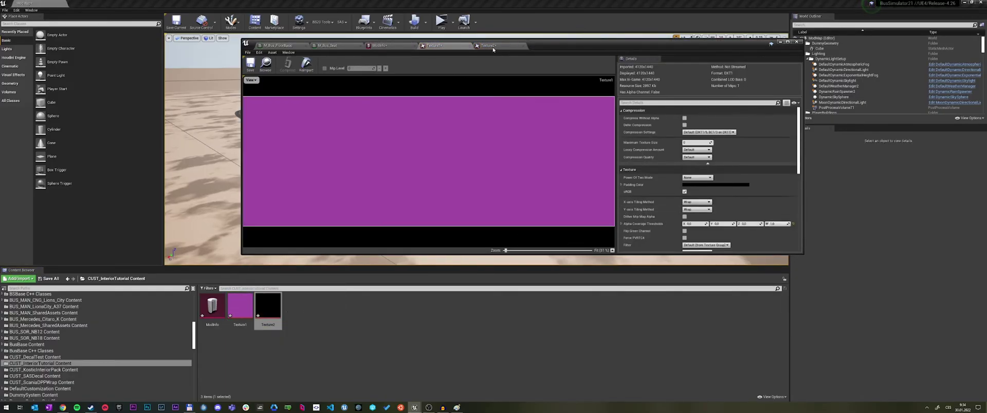
{"action": "left_click", "coordinate": [504, 46]}
{"action": "left_click", "coordinate": [468, 46]}
{"action": "left_click", "coordinate": [468, 46]}
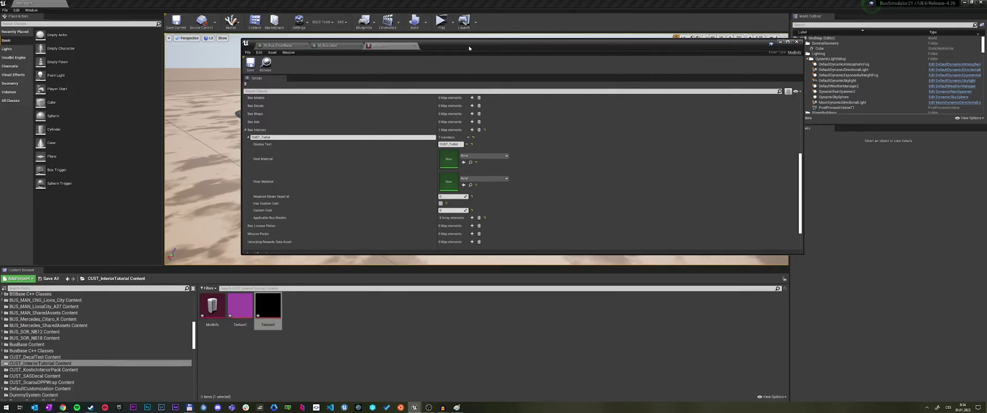
{"action": "left_click", "coordinate": [240, 306], "text": "ctrl"}
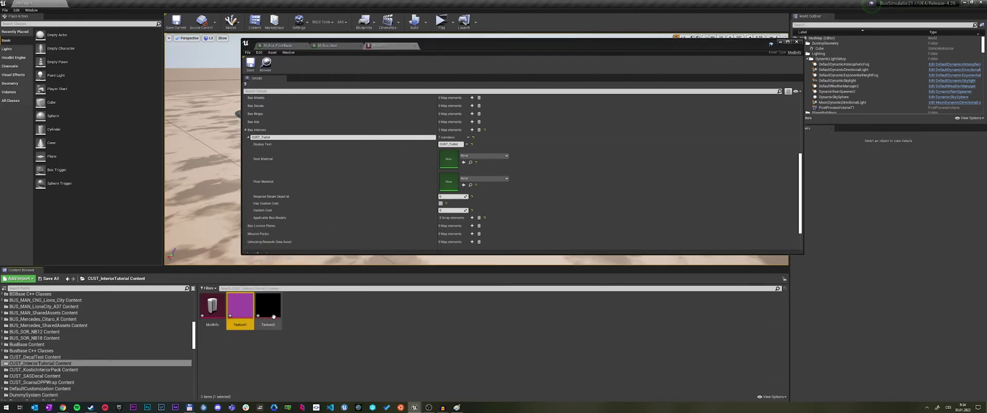
{"action": "left_click", "coordinate": [354, 321]}
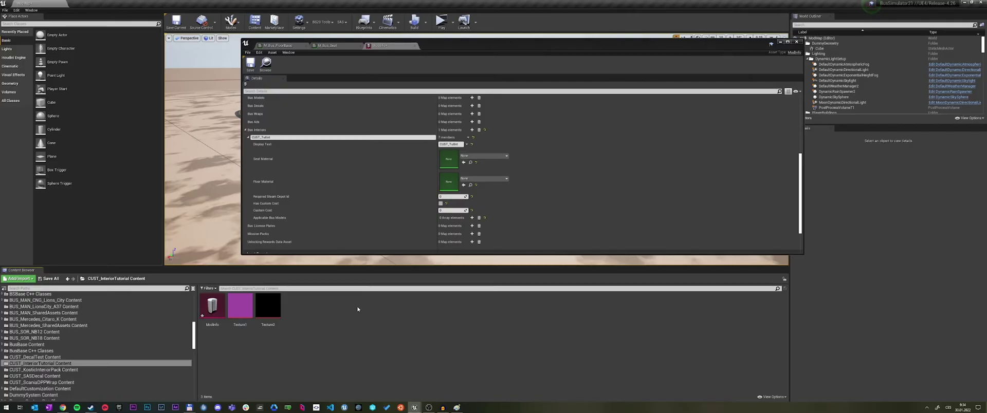
Open M_Bus_FloorBasic through the Ctrl+P asset search and browse to it in the Content Browser
{"action": "left_click", "coordinate": [263, 47]}
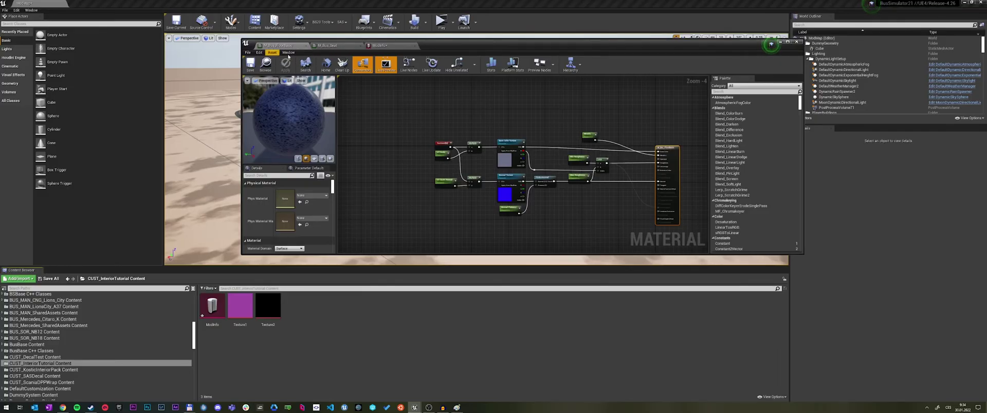
{"action": "left_click", "coordinate": [387, 348]}
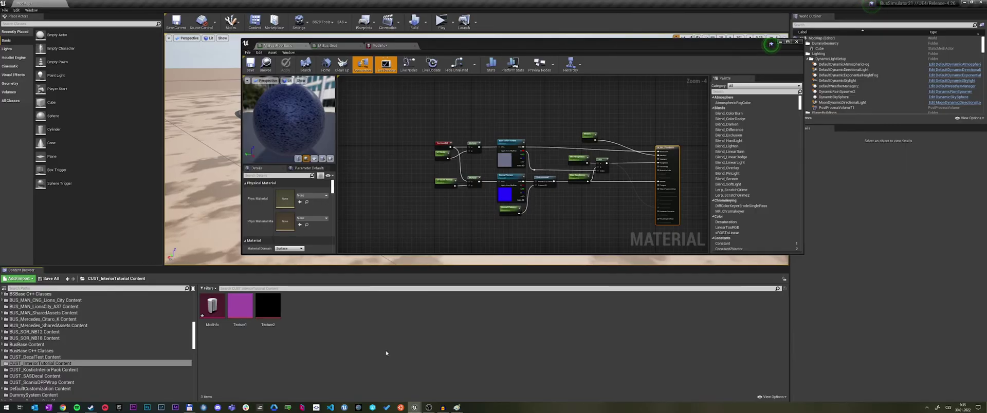
{"action": "key", "text": "ctrl+p"}
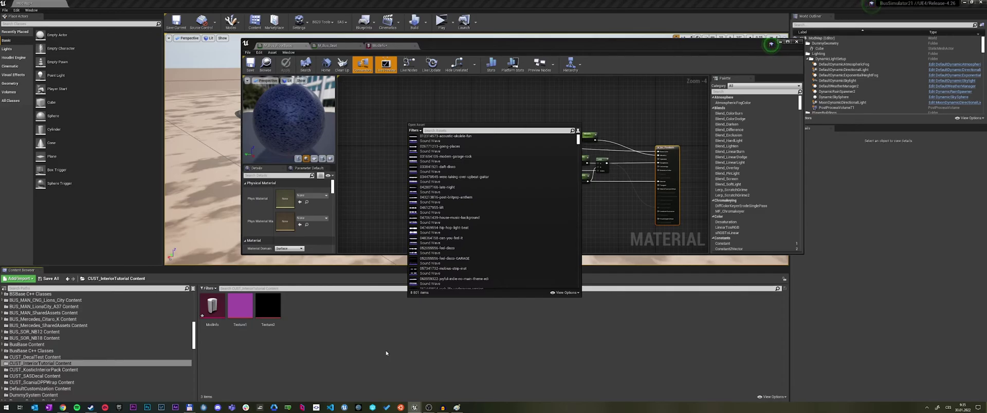
{"action": "type", "text": "M_Bus_F"}
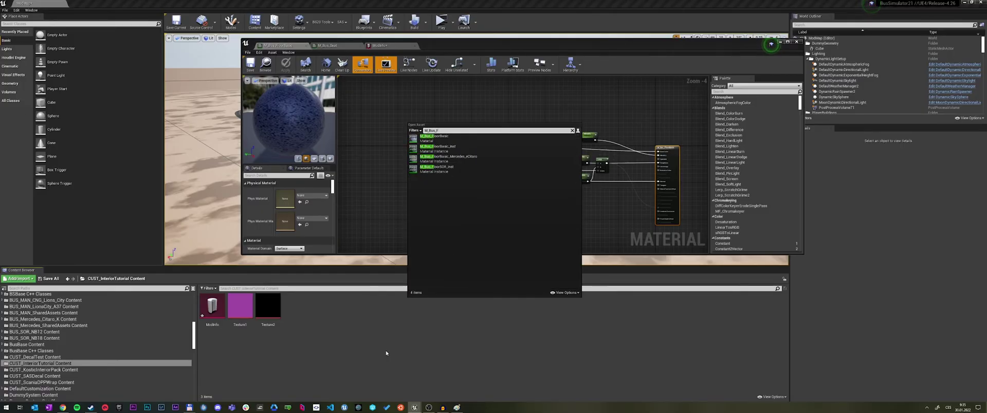
{"action": "key", "text": "Return"}
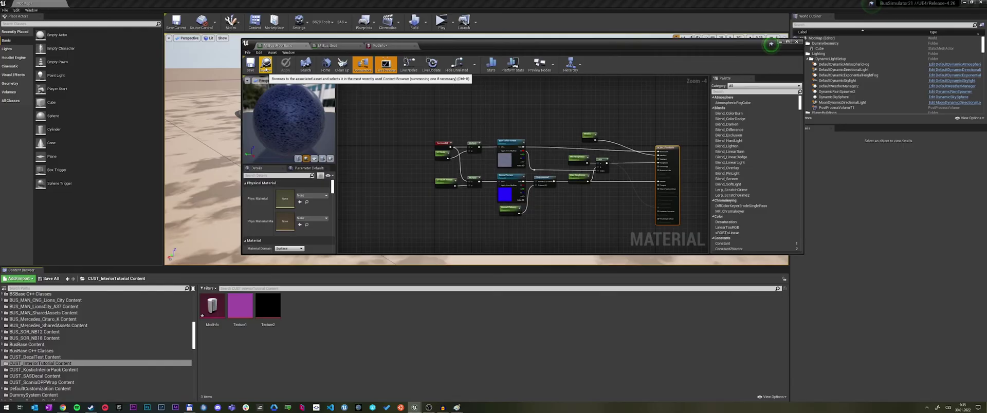
{"action": "left_click", "coordinate": [266, 69]}
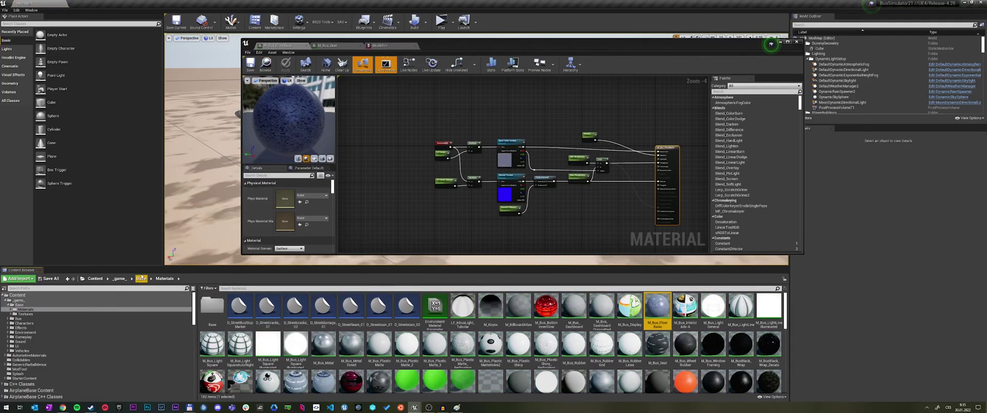
Create a material instance of M_Bus_FloorBasic named M_BusFloorTutorial
{"action": "mouse_move", "coordinate": [660, 314]}
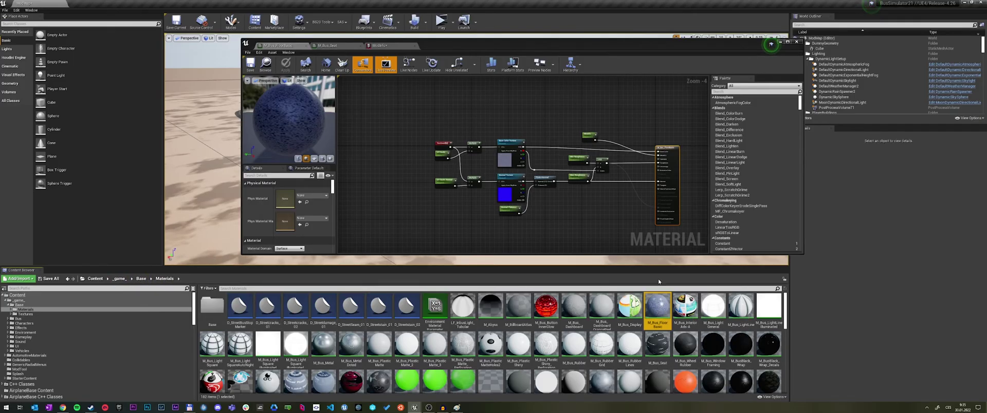
{"action": "right_click", "coordinate": [658, 304]}
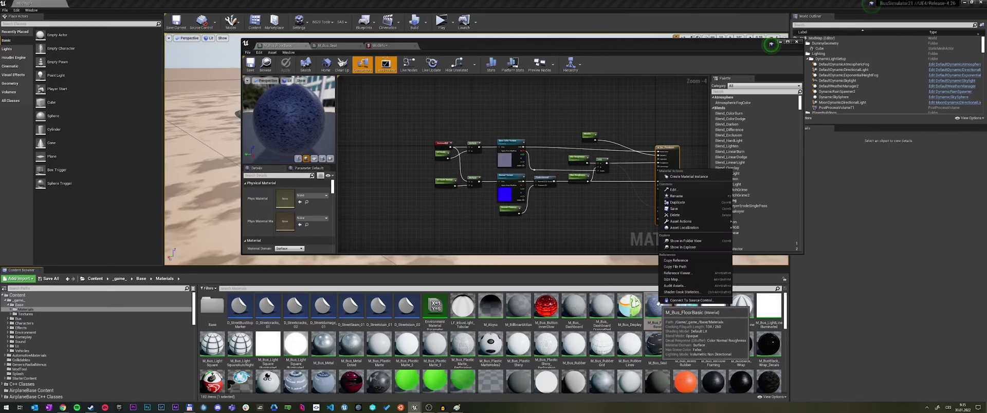
{"action": "left_click", "coordinate": [689, 181]}
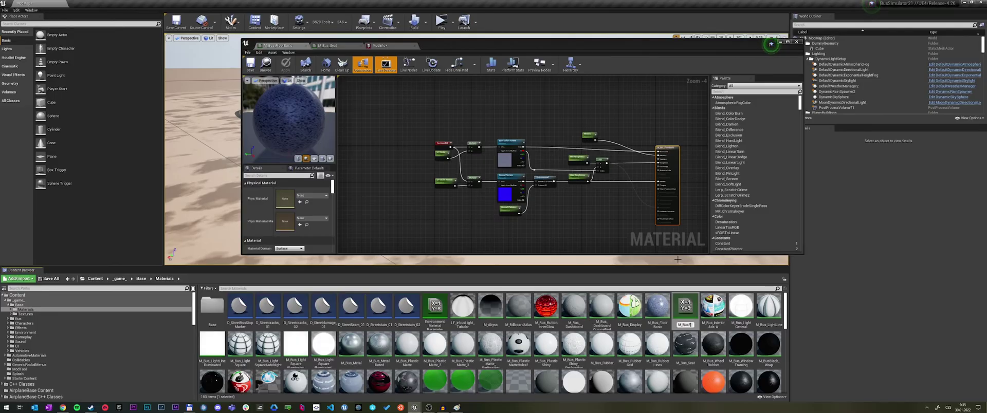
{"action": "key", "text": "Return"}
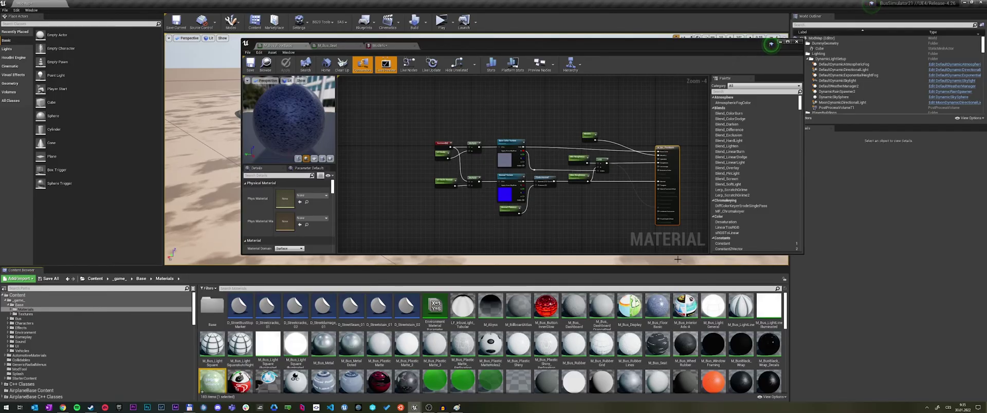
Move M_BusFloorTutorial into the CUST_InteriorTutorial Content folder and show that folder
{"action": "scroll", "coordinate": [146, 310], "scroll_direction": "down", "scroll_amount": 10}
{"action": "scroll", "coordinate": [146, 311], "scroll_direction": "down", "scroll_amount": 4}
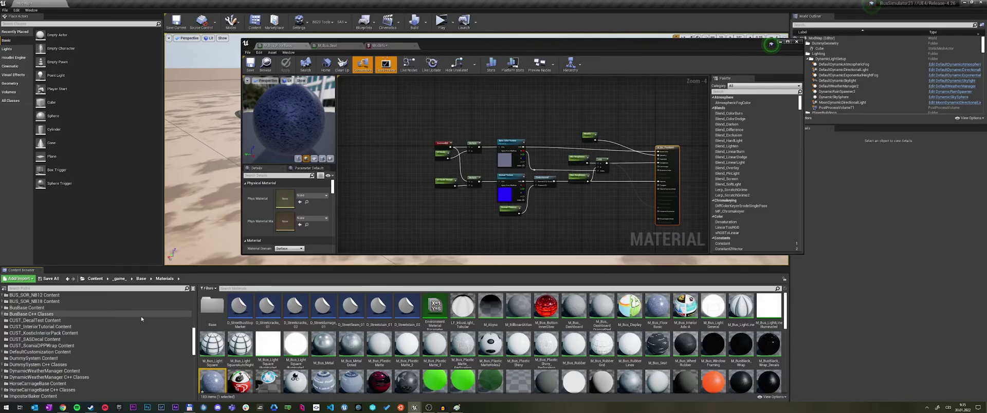
{"action": "left_click_drag", "start_coordinate": [212, 382], "coordinate": [70, 328]}
{"action": "left_click", "coordinate": [78, 336]}
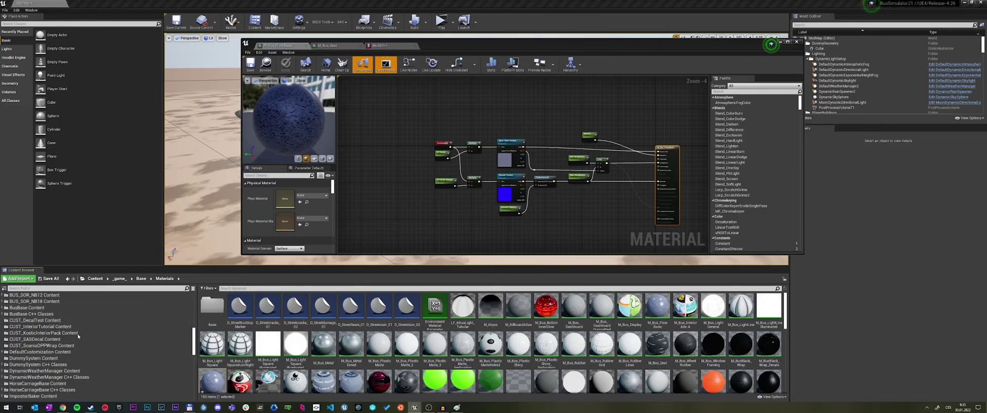
{"action": "left_click", "coordinate": [80, 327]}
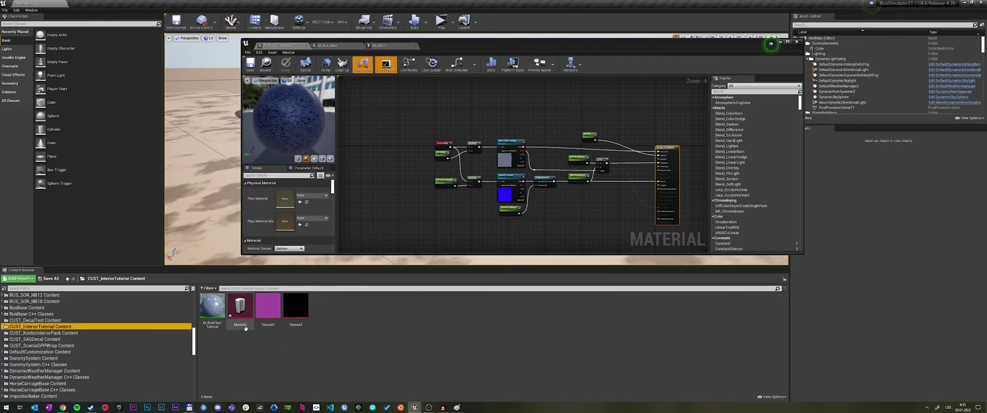
{"action": "left_click", "coordinate": [264, 368]}
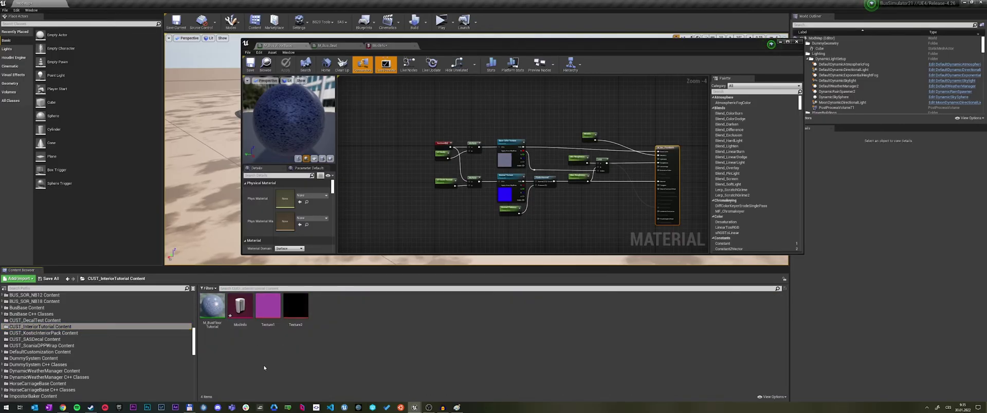
Open M_BusFloorTutorial and look over its parent material
{"action": "double_click", "coordinate": [214, 309]}
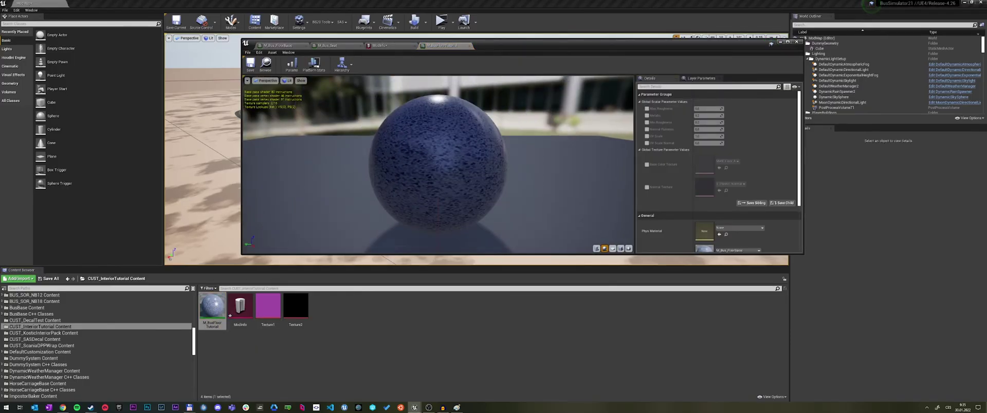
{"action": "left_click", "coordinate": [342, 65]}
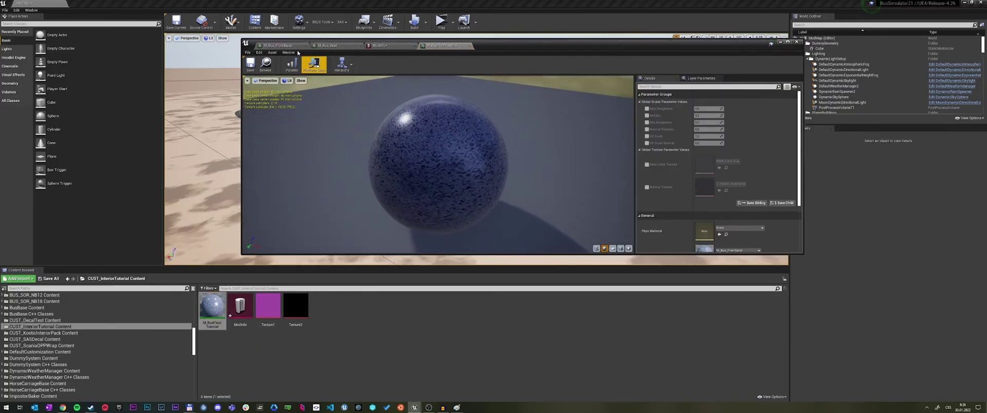
{"action": "left_click", "coordinate": [359, 82]}
{"action": "left_click", "coordinate": [445, 47]}
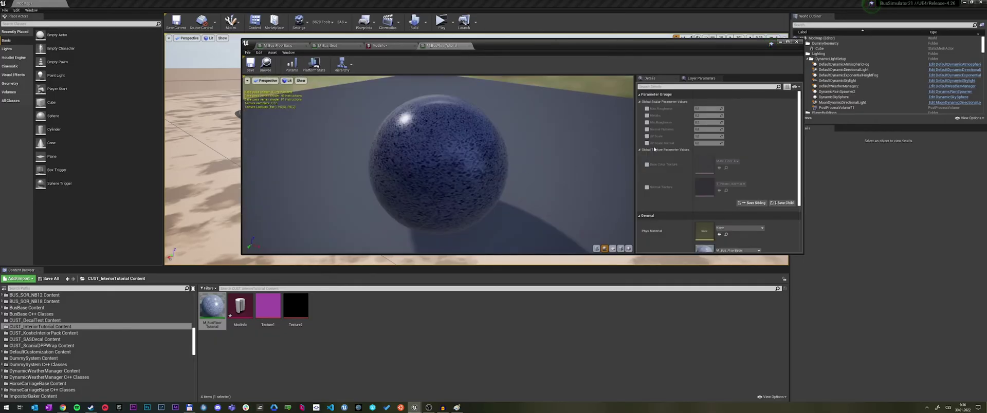
{"action": "scroll", "coordinate": [714, 170], "scroll_direction": "down", "scroll_amount": 1}
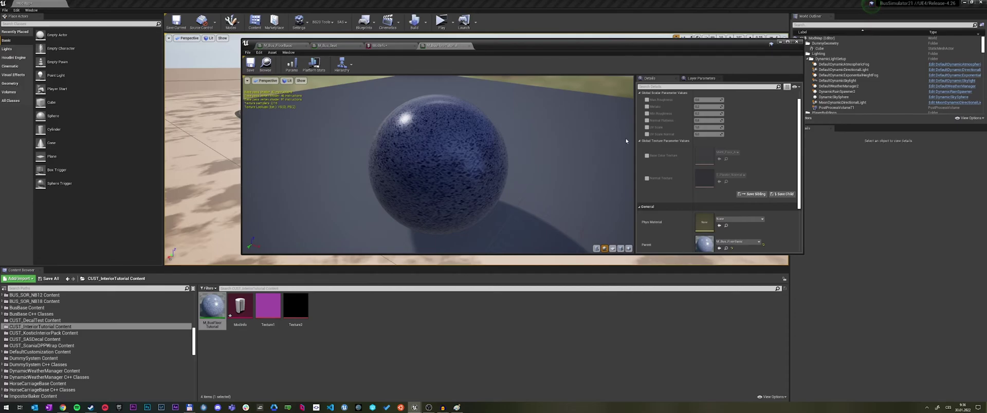
Enable Base Color Texture on M_BusFloorTutorial and assign the black Texture2 to it
{"action": "left_click", "coordinate": [647, 156]}
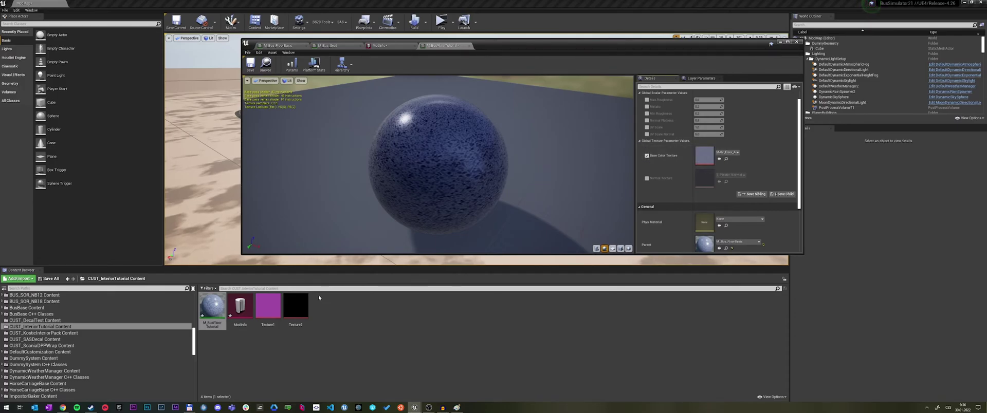
{"action": "left_click", "coordinate": [296, 308]}
{"action": "left_click_drag", "start_coordinate": [295, 308], "coordinate": [704, 159]}
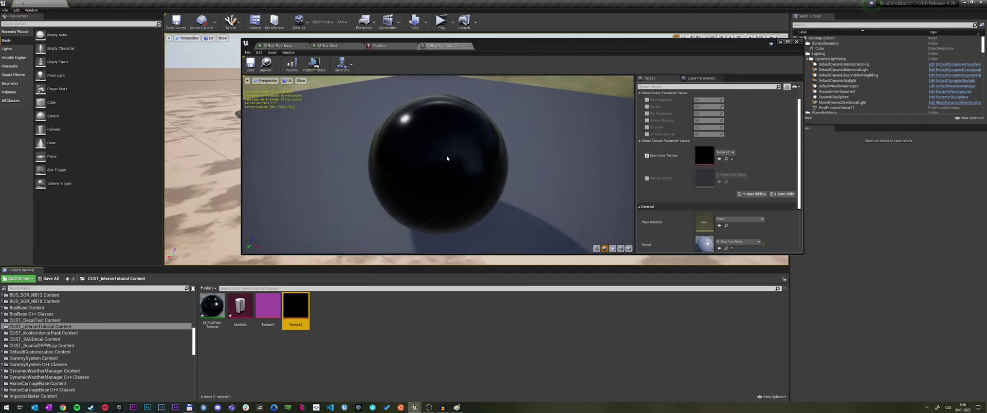
{"action": "left_click_drag", "start_coordinate": [526, 94], "coordinate": [565, 103]}
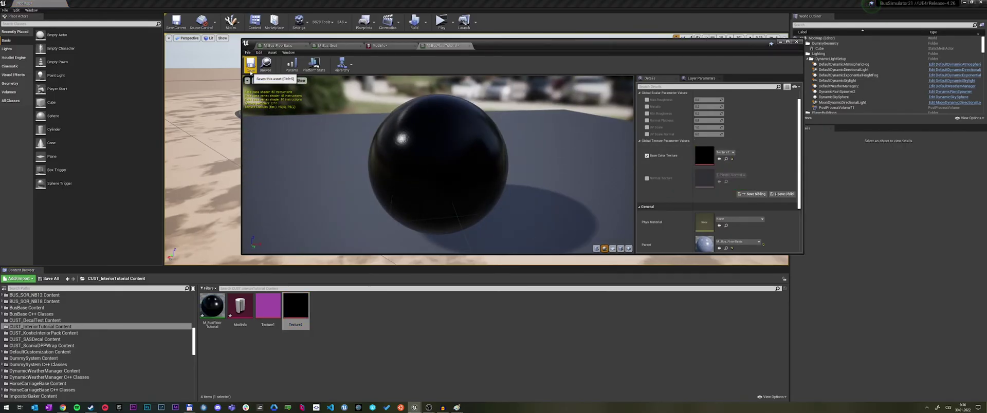
{"action": "scroll", "coordinate": [652, 154], "scroll_direction": "down", "scroll_amount": 3}
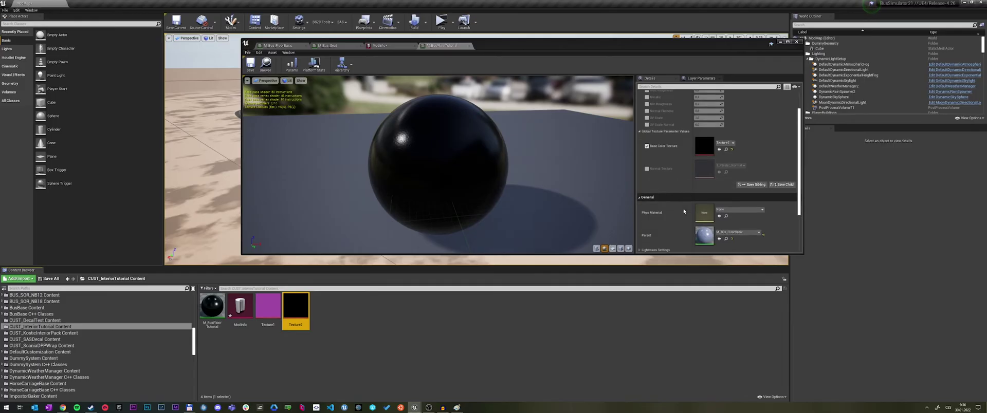
{"action": "left_click", "coordinate": [469, 46]}
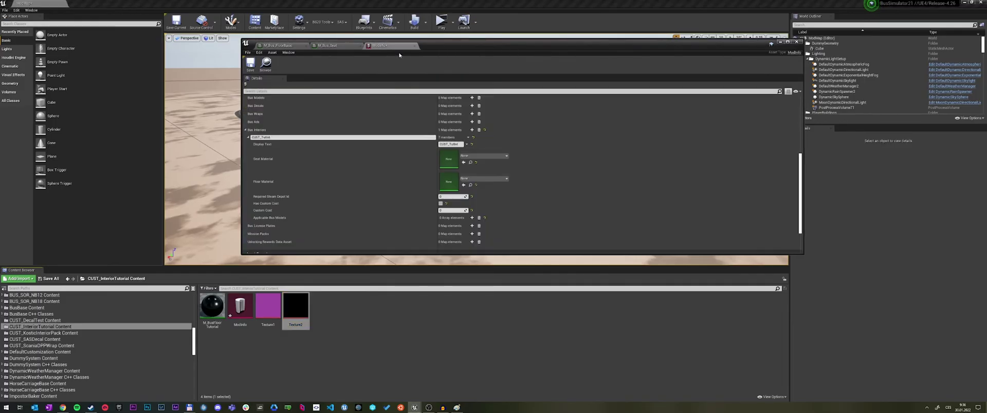
Open the M_Bus_Seat material via Ctrl+P search and locate it in the Content Browser
{"action": "left_click", "coordinate": [409, 329]}
{"action": "key", "text": "ctrl+p"}
{"action": "type", "text": "M_"}
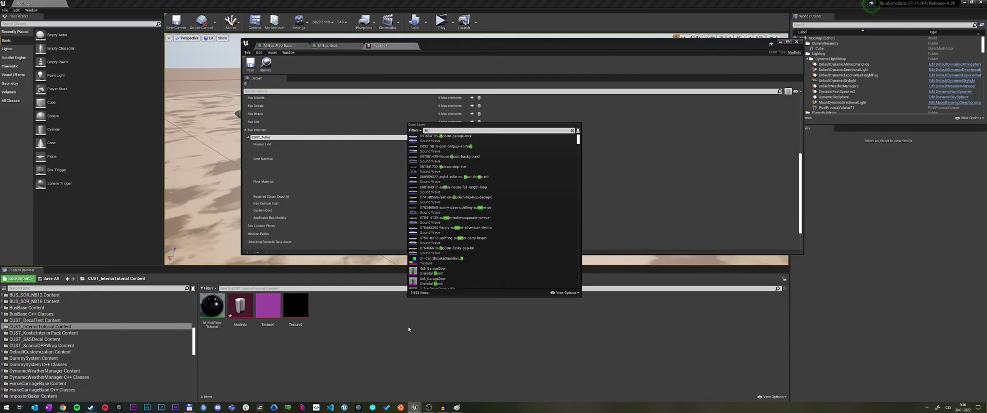
{"action": "type", "text": "Bus_Seat"}
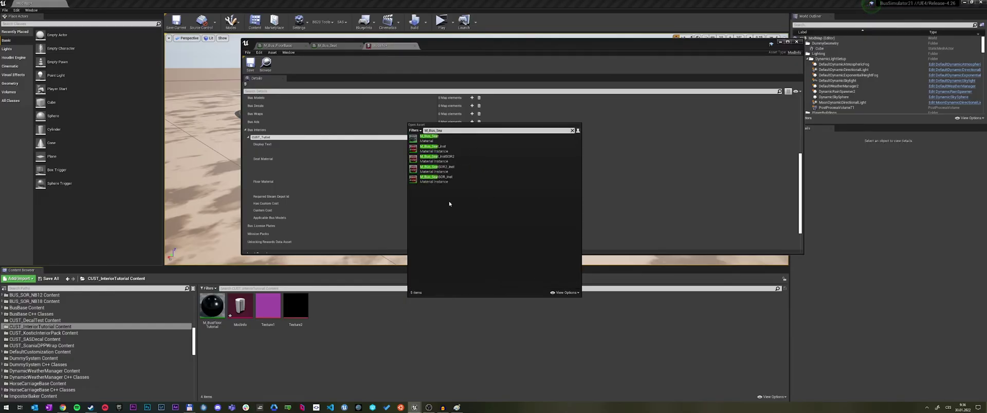
{"action": "key", "text": "Return"}
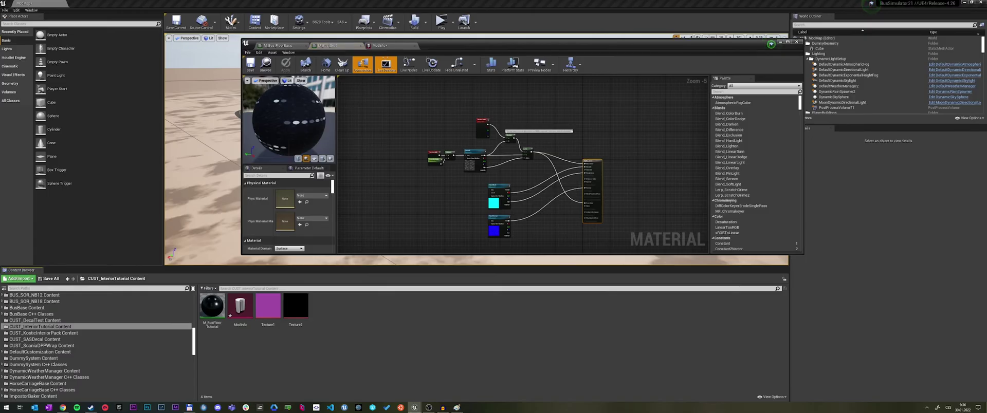
{"action": "mouse_move", "coordinate": [277, 120]}
{"action": "left_mouse_down"}
{"action": "mouse_move", "coordinate": [301, 118]}
{"action": "mouse_move", "coordinate": [277, 120]}
{"action": "left_mouse_up"}
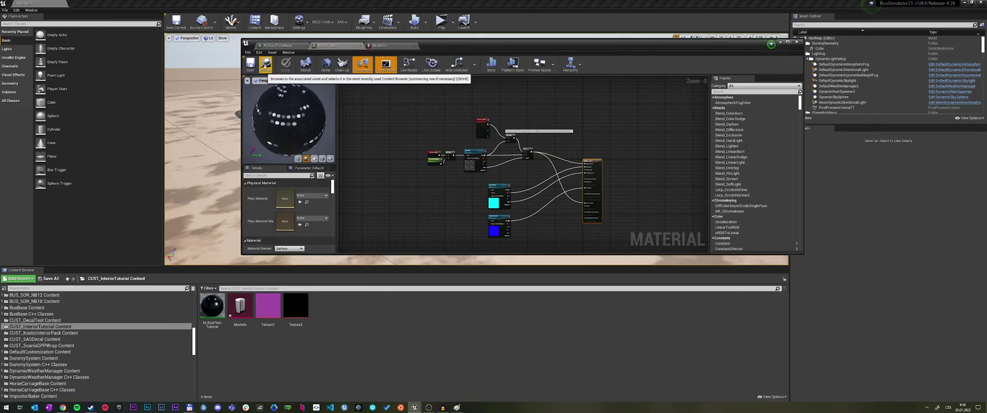
{"action": "left_click", "coordinate": [265, 64]}
Create a material instance of M_Bus_Seat named M_BusSeatTutorial
{"action": "right_click", "coordinate": [654, 340]}
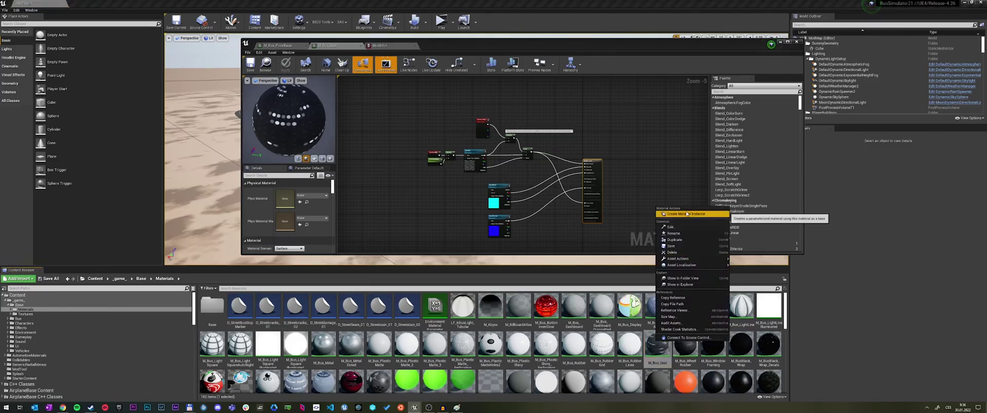
{"action": "left_click", "coordinate": [673, 217]}
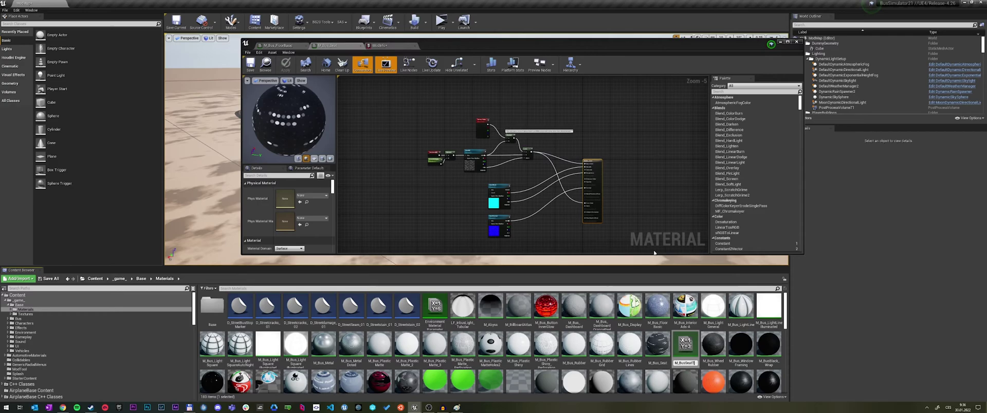
{"action": "key", "text": "Return"}
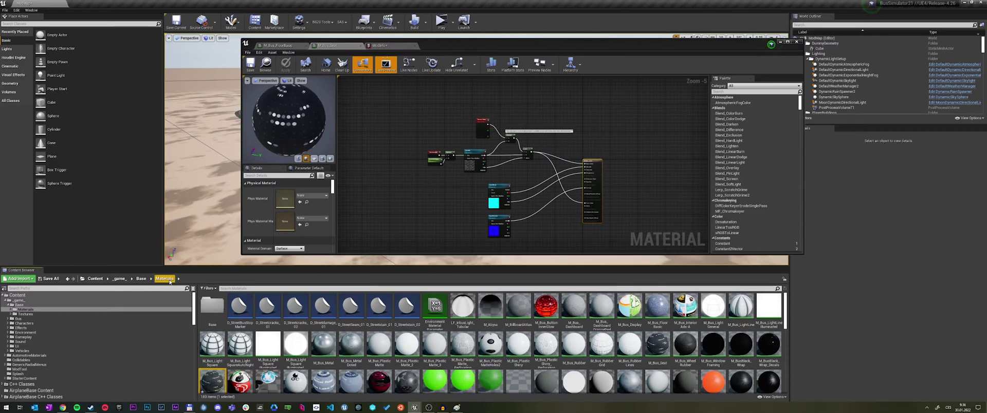
{"action": "scroll", "coordinate": [118, 342], "scroll_direction": "down", "scroll_amount": 10}
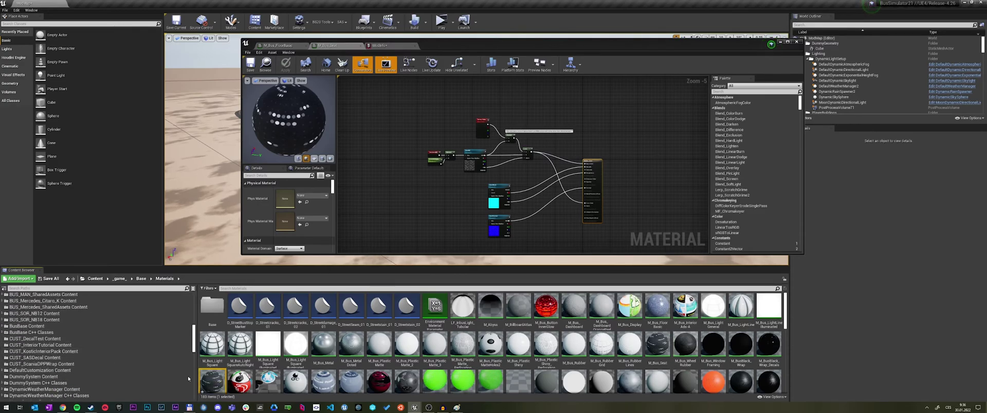
Move M_BusSeatTutorial into CUST_InteriorTutorial Content and open it for editing
{"action": "left_click_drag", "start_coordinate": [212, 381], "coordinate": [103, 343]}
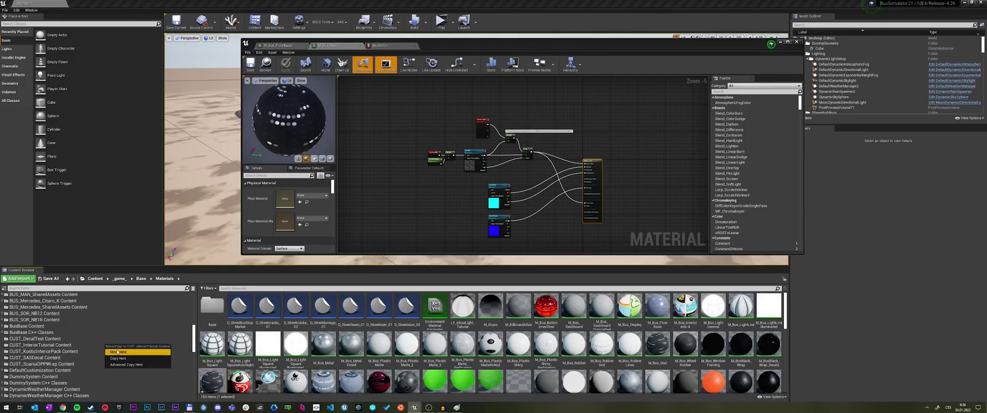
{"action": "left_click", "coordinate": [116, 352]}
{"action": "left_click", "coordinate": [78, 345]}
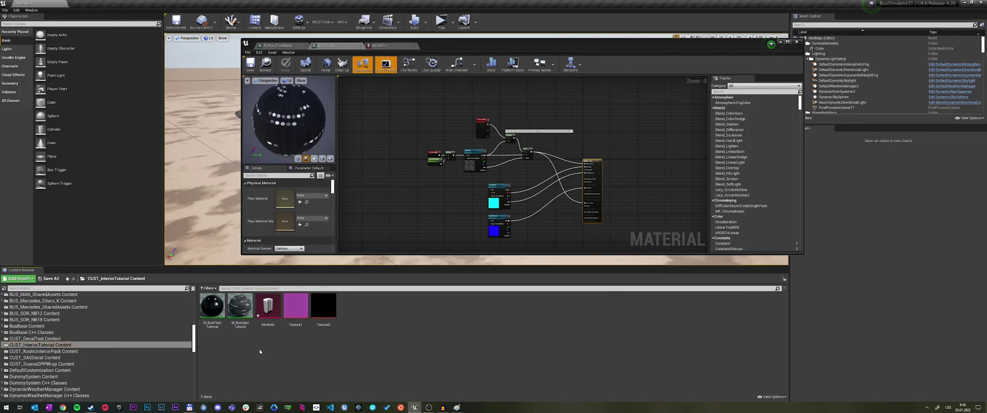
{"action": "double_click", "coordinate": [240, 308]}
{"action": "left_click", "coordinate": [250, 64]}
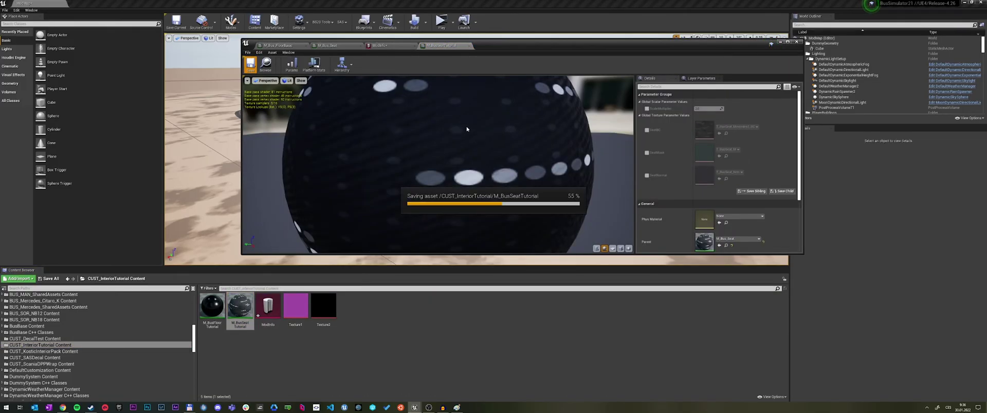
Override SeatBC in M_BusSeatTutorial with the purple Texture1 and save the instance
{"action": "left_click", "coordinate": [647, 130]}
{"action": "scroll", "coordinate": [472, 177], "scroll_direction": "down", "scroll_amount": 3}
{"action": "scroll", "coordinate": [471, 177], "scroll_direction": "down", "scroll_amount": 2}
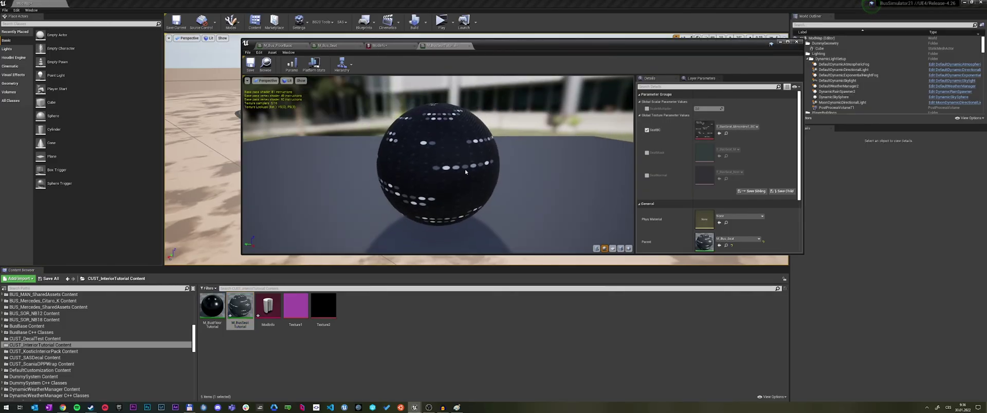
{"action": "left_click_drag", "start_coordinate": [472, 178], "coordinate": [478, 154]}
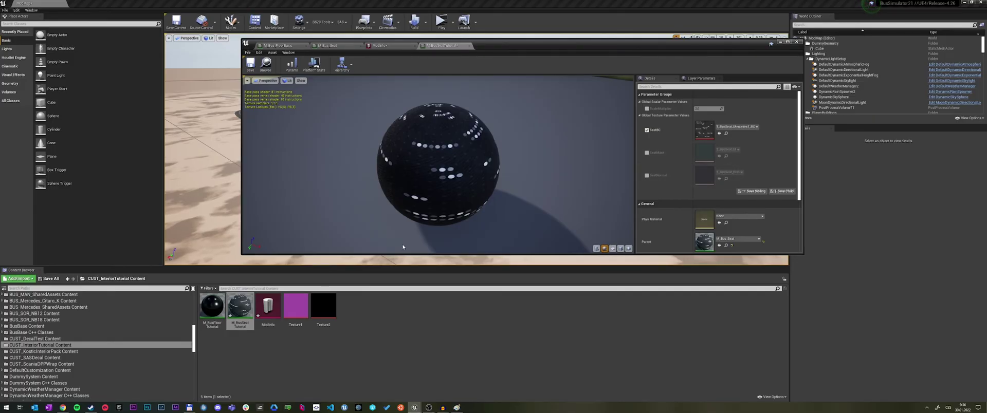
{"action": "left_click_drag", "start_coordinate": [295, 306], "coordinate": [704, 131]}
{"action": "left_click_drag", "start_coordinate": [515, 128], "coordinate": [502, 137]}
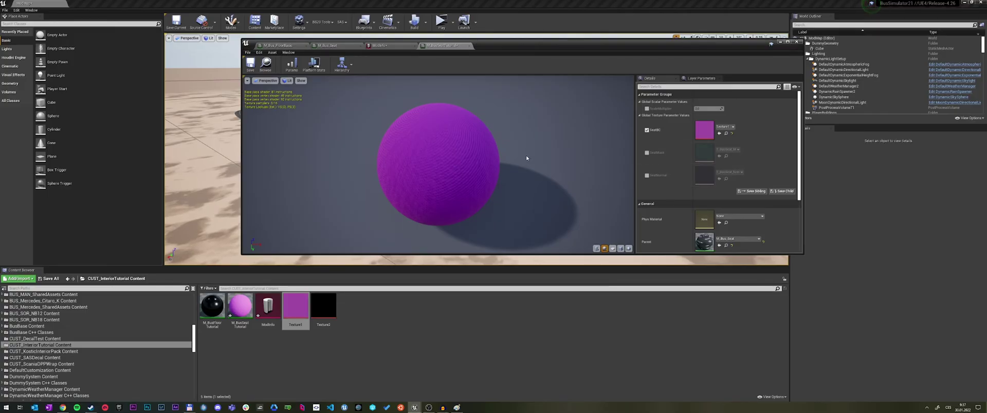
{"action": "left_click_drag", "start_coordinate": [419, 150], "coordinate": [368, 124]}
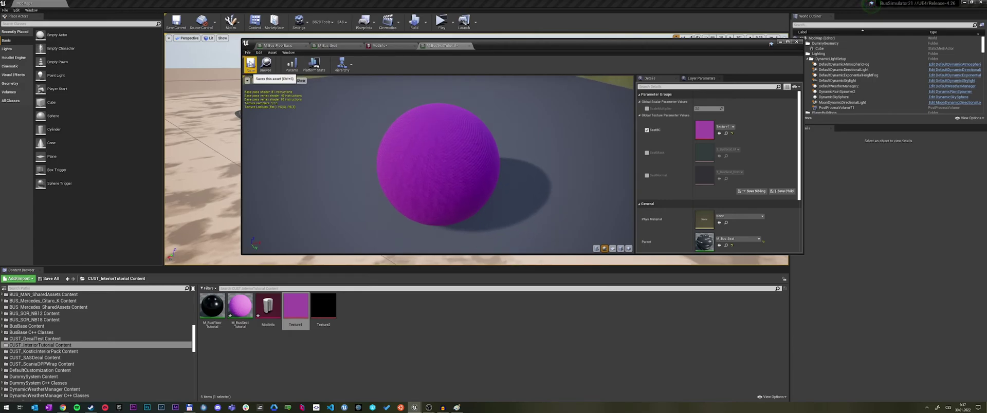
{"action": "left_click", "coordinate": [251, 63]}
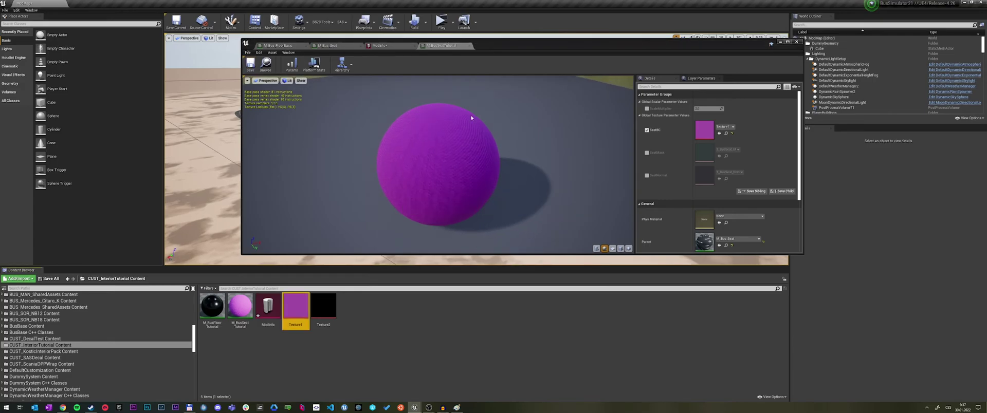
In ModInfo, set Seat Material to M_BusSeatTutorial and Floor Material to M_BusFloorTutorial
{"action": "left_click", "coordinate": [393, 47]}
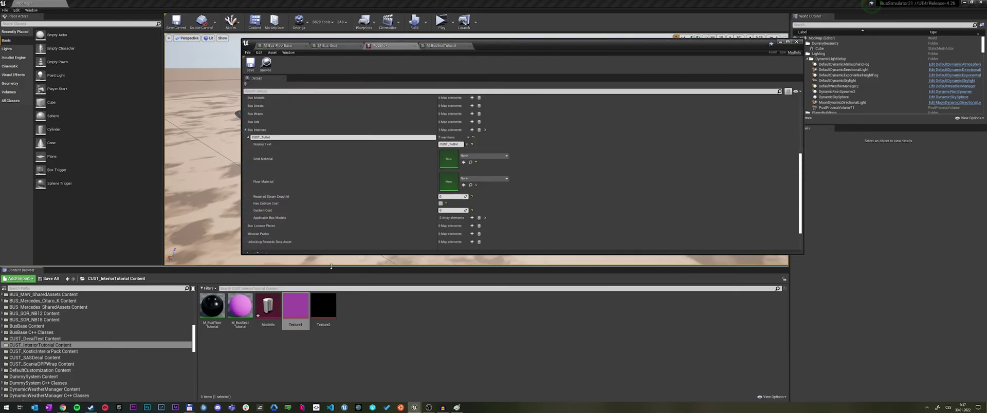
{"action": "left_click_drag", "start_coordinate": [240, 307], "coordinate": [450, 160]}
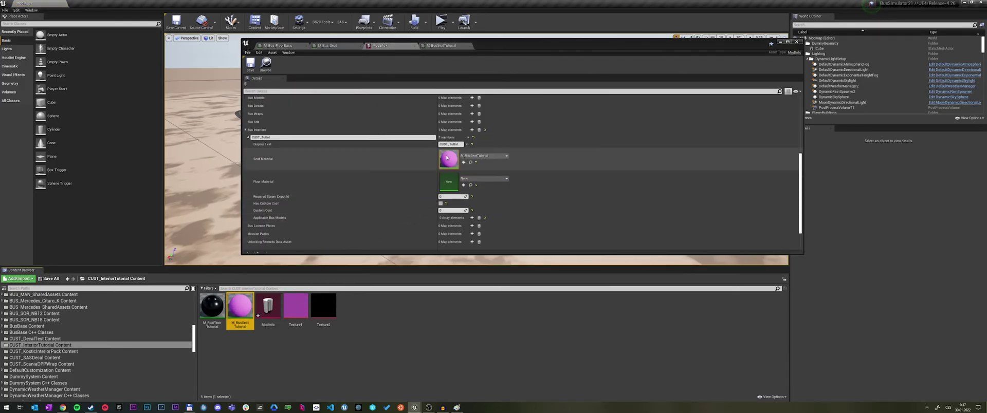
{"action": "left_click_drag", "start_coordinate": [212, 307], "coordinate": [447, 180]}
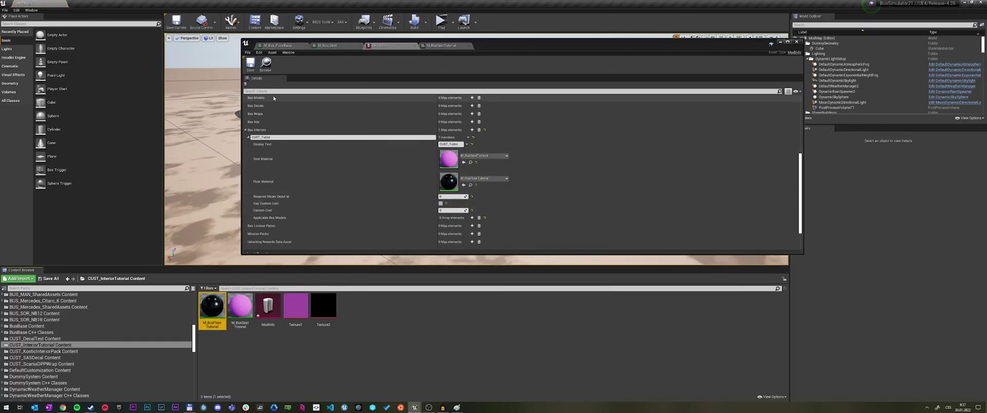
Start cooking the mod and move the cooking console window aside
{"action": "scroll", "coordinate": [288, 129], "scroll_direction": "up", "scroll_amount": 5}
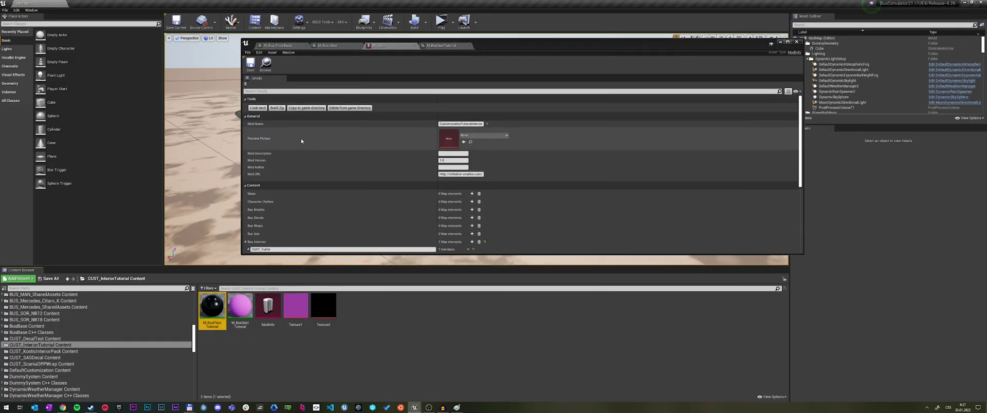
{"action": "left_click", "coordinate": [257, 108]}
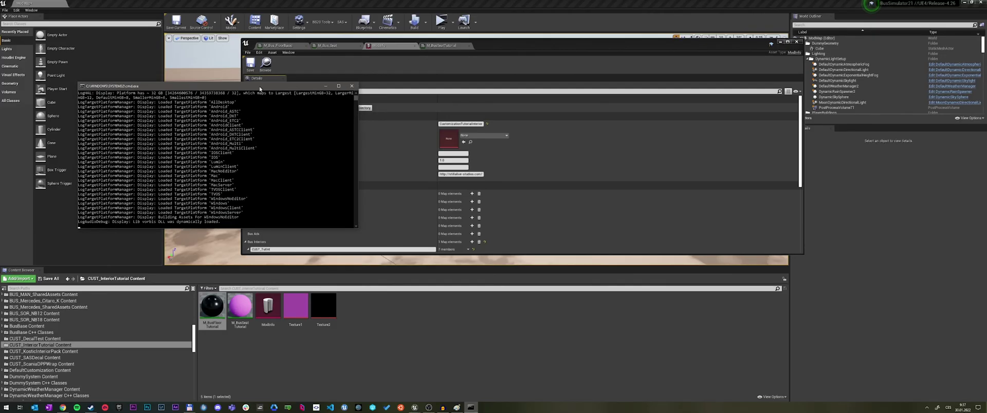
{"action": "left_click_drag", "start_coordinate": [258, 81], "coordinate": [268, 132]}
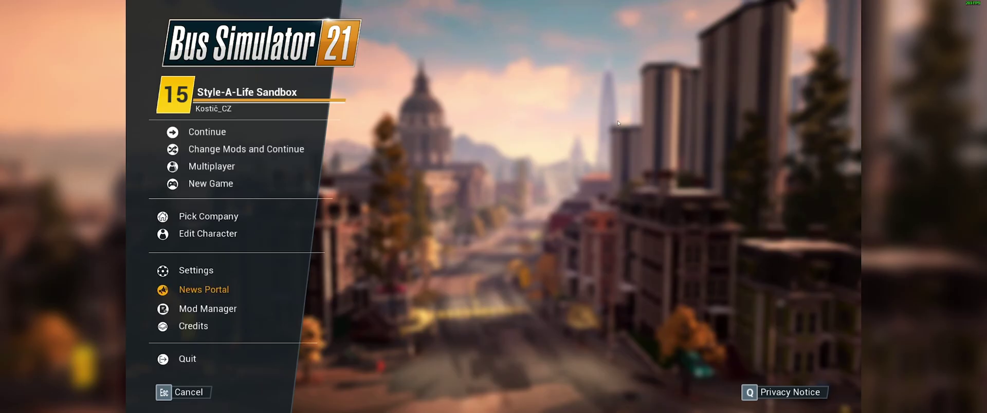
Enable the CustomizationTutorialInterior mod under Active Mods and continue the Style-A-Life Sandbox save
{"action": "left_click", "coordinate": [161, 149]}
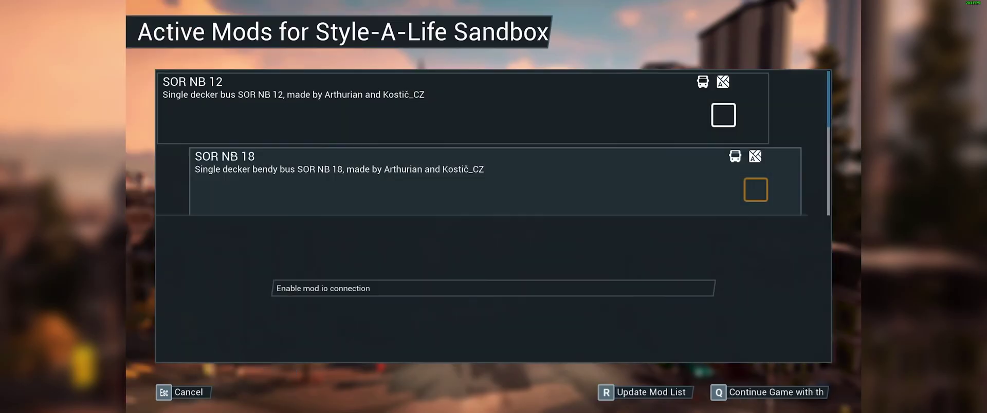
{"action": "scroll", "coordinate": [545, 139], "scroll_direction": "down", "scroll_amount": 1}
{"action": "scroll", "coordinate": [542, 150], "scroll_direction": "down", "scroll_amount": 1}
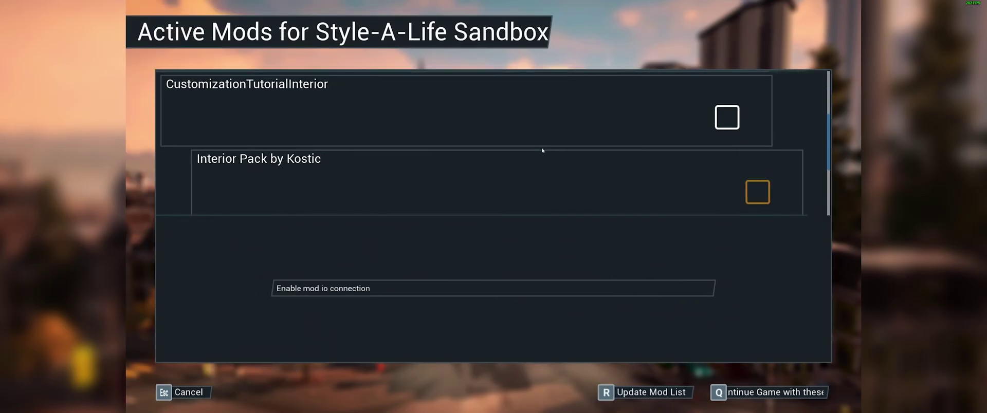
{"action": "left_click", "coordinate": [729, 103]}
{"action": "scroll", "coordinate": [712, 161], "scroll_direction": "up", "scroll_amount": 1}
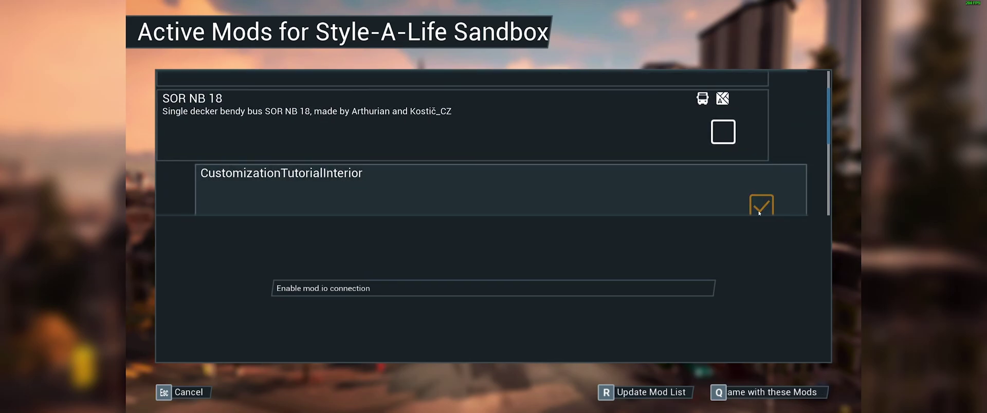
{"action": "left_click_drag", "start_coordinate": [765, 194], "coordinate": [730, 216]}
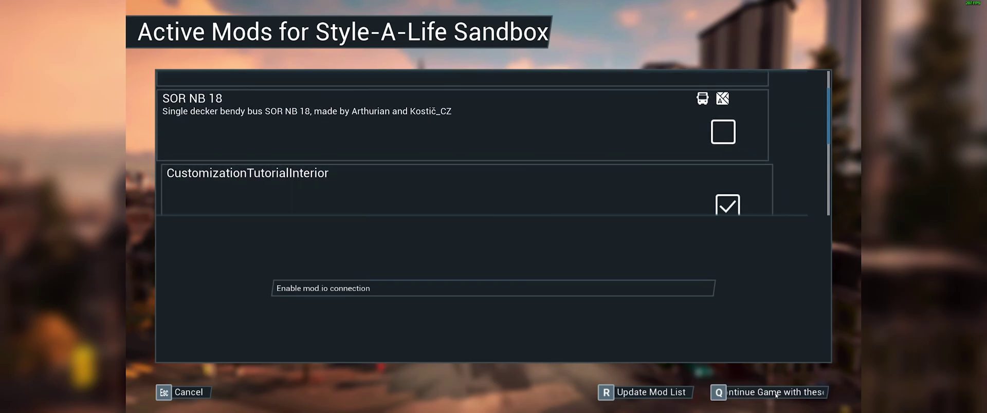
{"action": "scroll", "coordinate": [675, 308], "scroll_direction": "down", "scroll_amount": 1}
{"action": "key", "text": "q"}
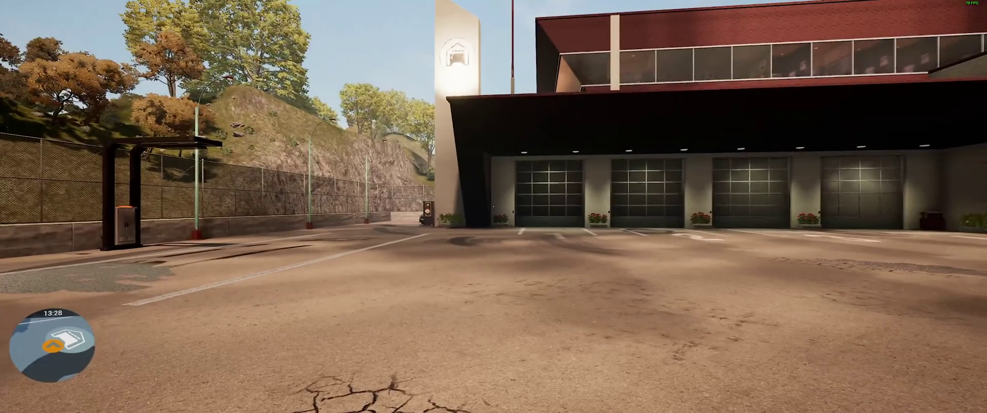
In the garage, choose the purple-and-black interior for the BYD 12m eBus
{"action": "key", "text": "m"}
{"action": "left_click", "coordinate": [599, 18]}
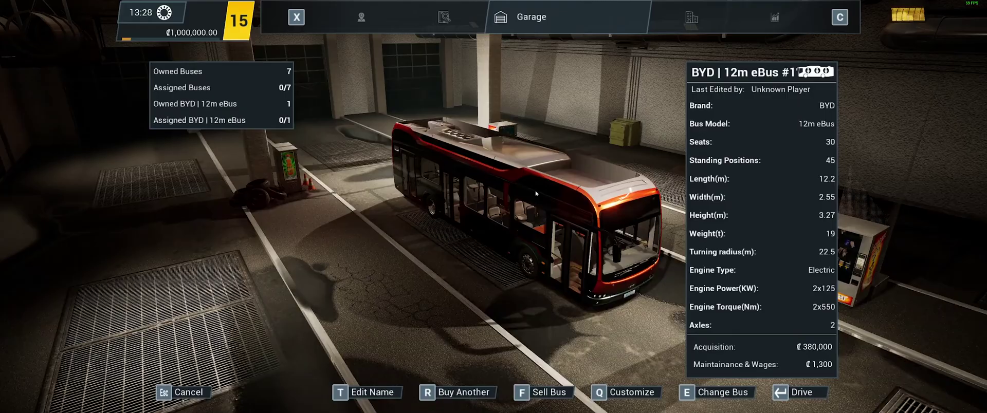
{"action": "key", "text": "q"}
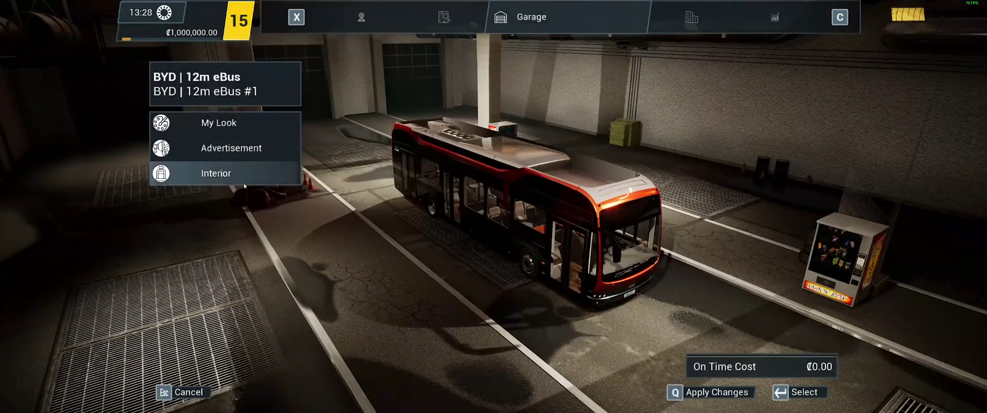
{"action": "left_click", "coordinate": [178, 175]}
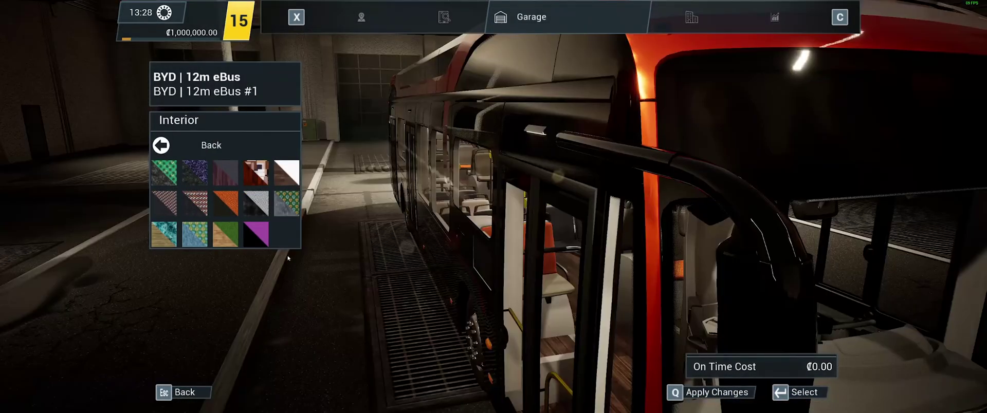
{"action": "left_click", "coordinate": [256, 234]}
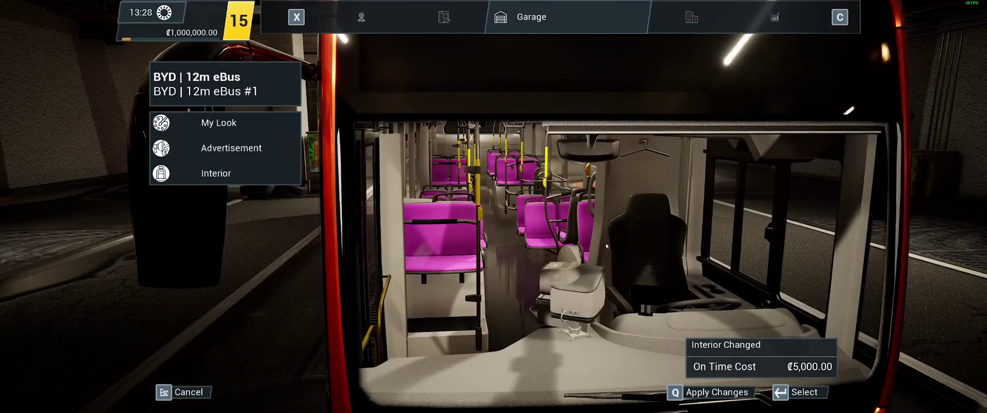